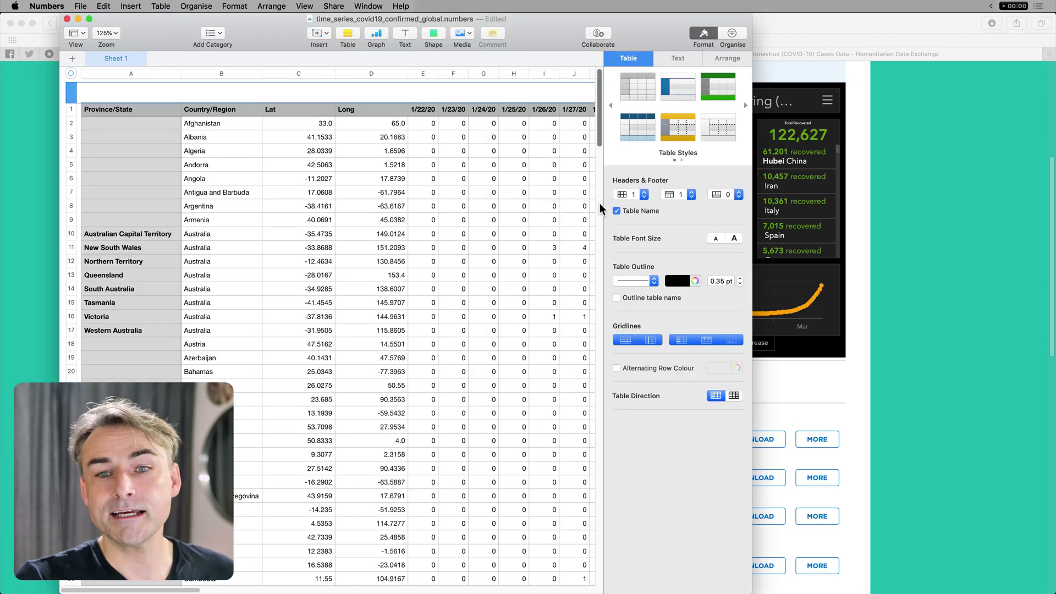
Widen the spreadsheet window and look through the countries split into provinces, highlighting the Australian regions with their country cells.
{"action": "left_click_drag", "start_coordinate": [752, 383], "coordinate": [935, 349]}
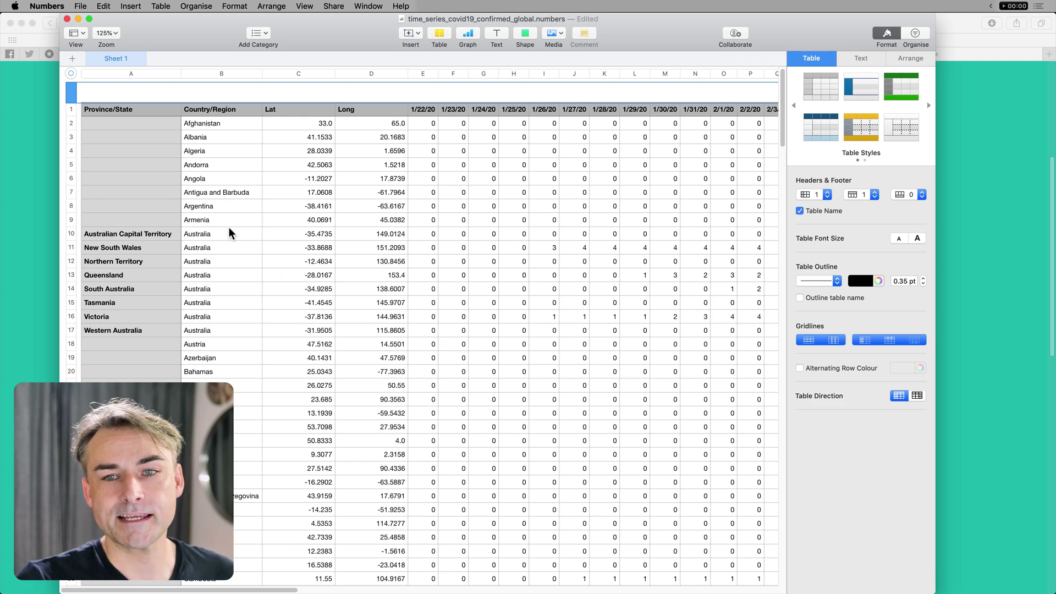
{"action": "scroll", "coordinate": [229, 228], "scroll_direction": "down", "scroll_amount": 10}
{"action": "scroll", "coordinate": [228, 226], "scroll_direction": "up", "scroll_amount": 1}
{"action": "left_click_drag", "start_coordinate": [218, 152], "coordinate": [220, 294]}
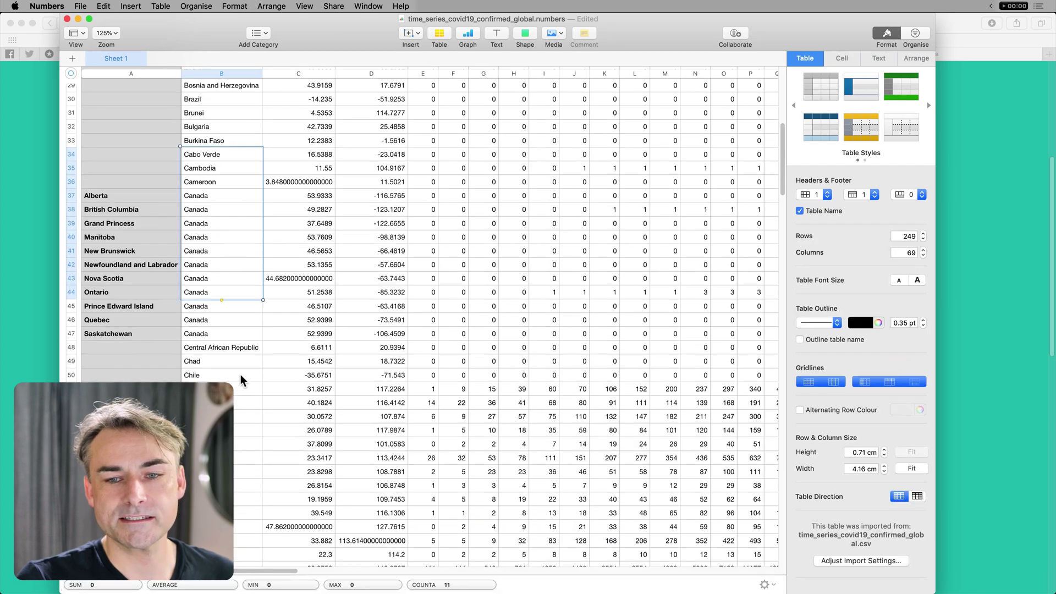
{"action": "scroll", "coordinate": [240, 374], "scroll_direction": "down", "scroll_amount": 1}
{"action": "scroll", "coordinate": [225, 383], "scroll_direction": "down", "scroll_amount": 3}
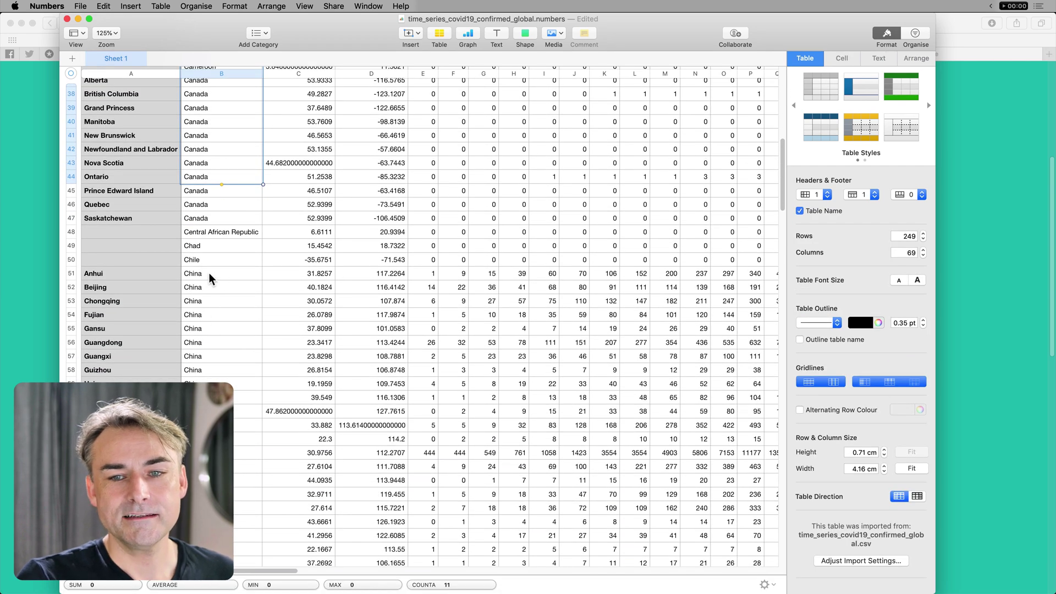
{"action": "scroll", "coordinate": [209, 278], "scroll_direction": "up", "scroll_amount": 10}
{"action": "scroll", "coordinate": [209, 275], "scroll_direction": "up", "scroll_amount": 1}
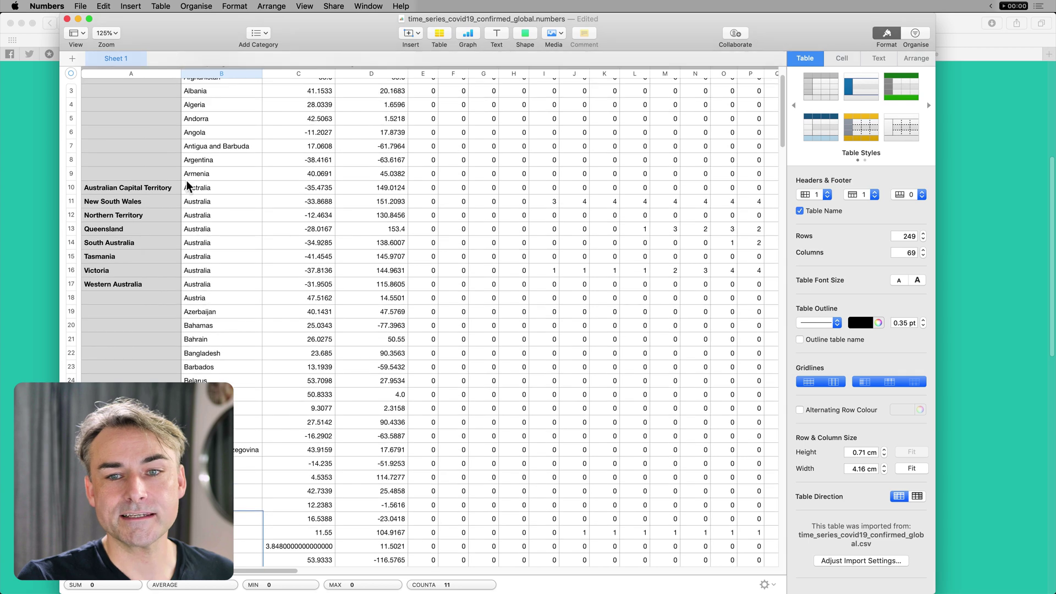
{"action": "left_click_drag", "start_coordinate": [133, 194], "coordinate": [209, 281]}
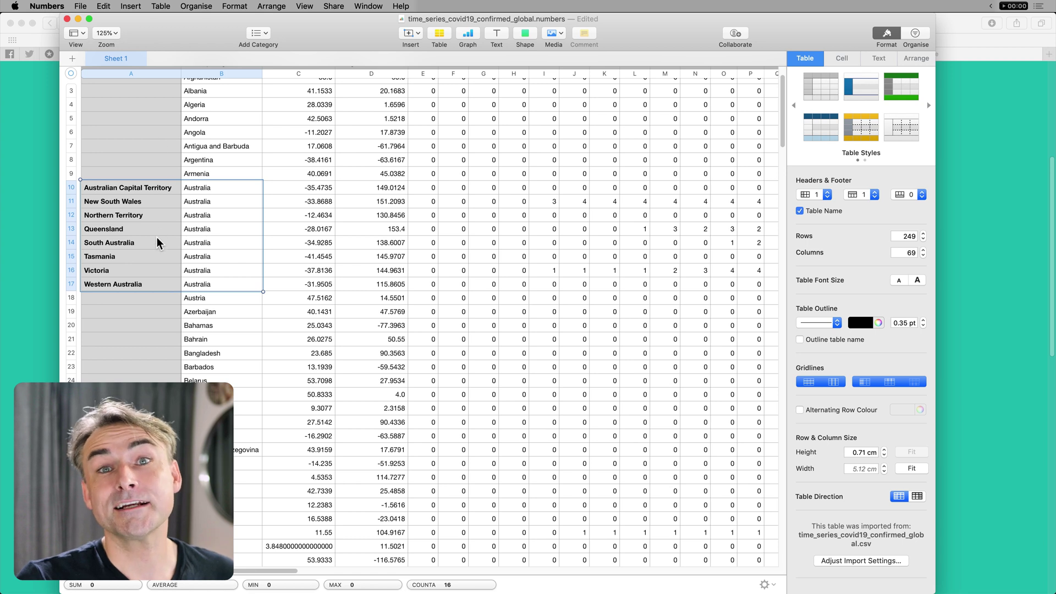
Add an empty row directly below the Western Australia row.
{"action": "left_click", "coordinate": [119, 286]}
{"action": "left_click", "coordinate": [72, 284]}
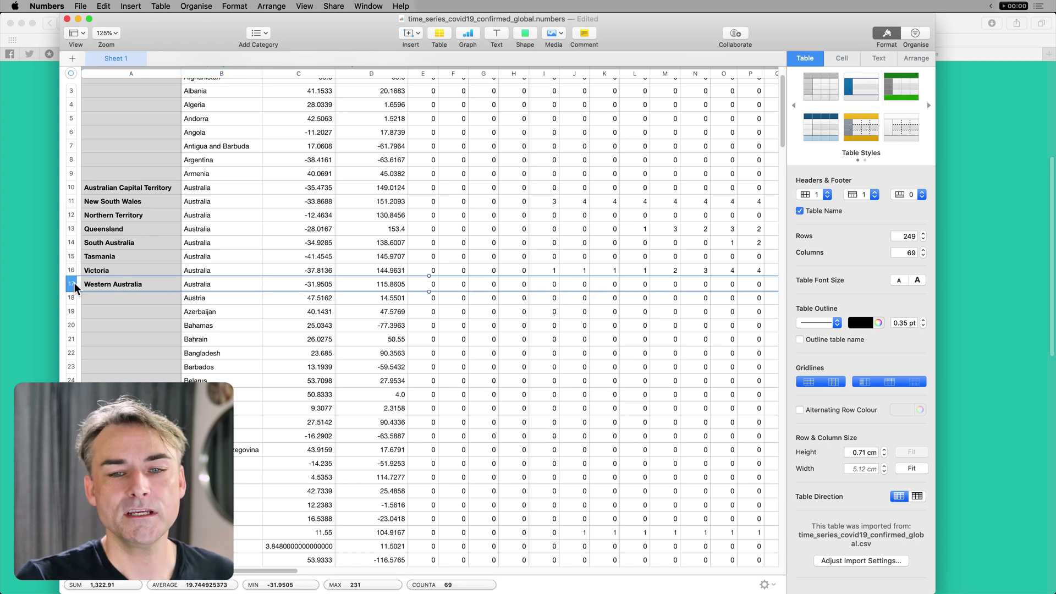
{"action": "left_click", "coordinate": [79, 283]}
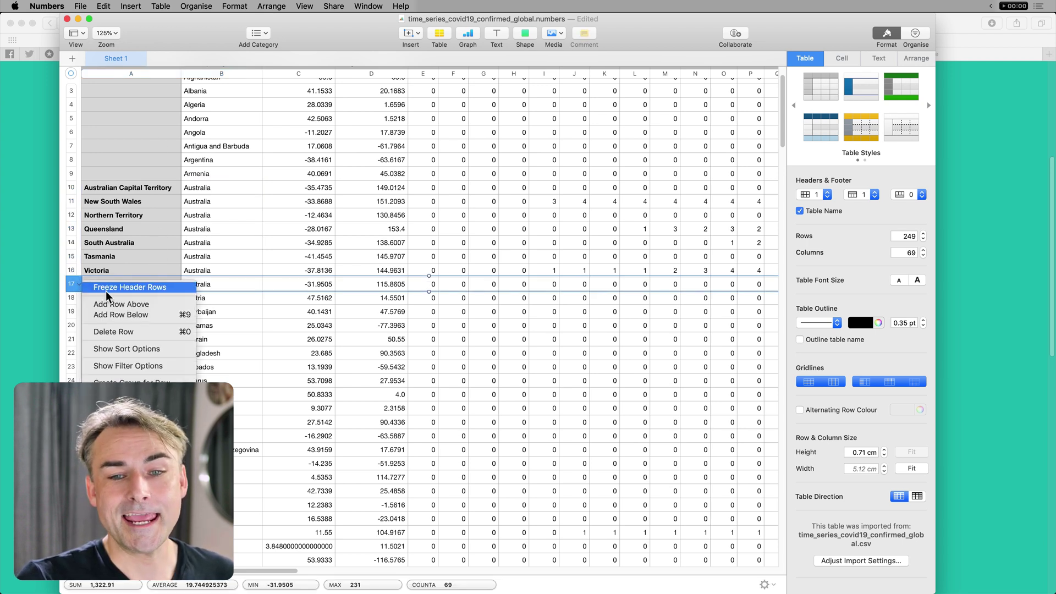
{"action": "key", "text": "Escape"}
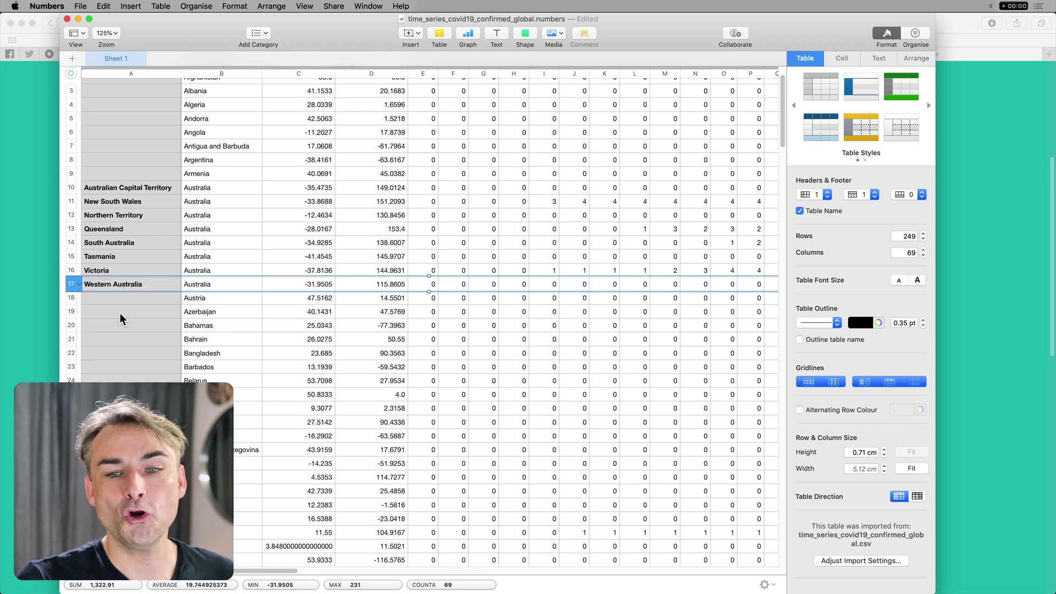
{"action": "key", "text": "alt+Down"}
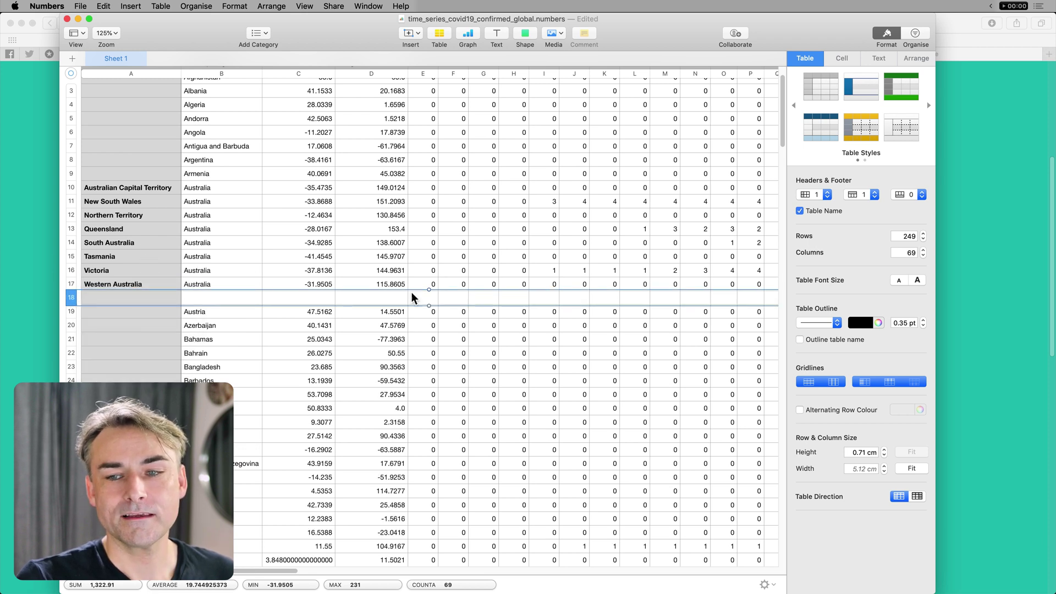
Sum the Australian values E10:E17 in cell E18 and fill the formula across row 18 to the last date column.
{"action": "left_click", "coordinate": [426, 298]}
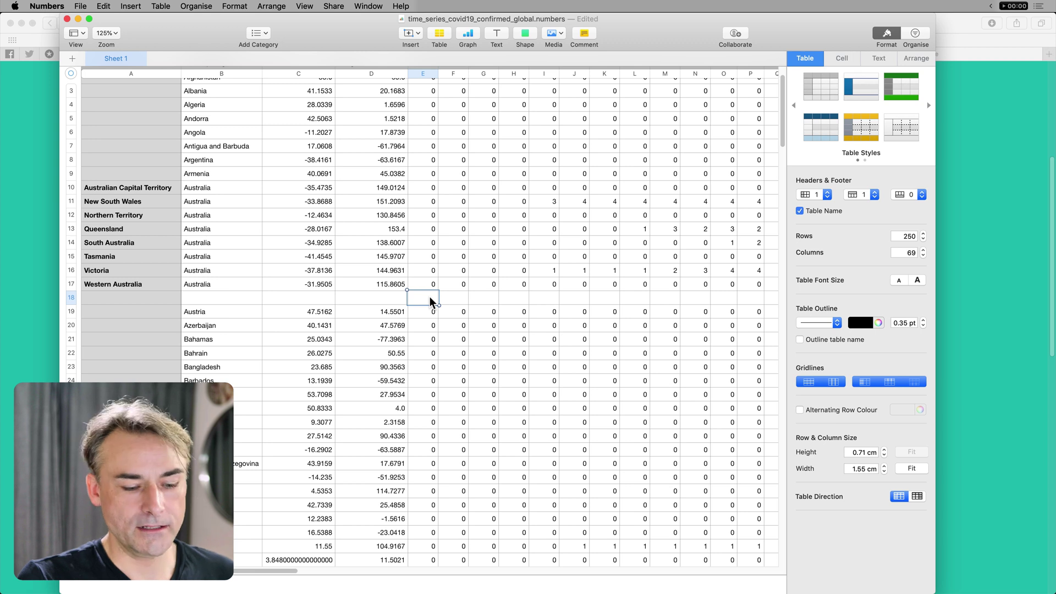
{"action": "type", "text": "="}
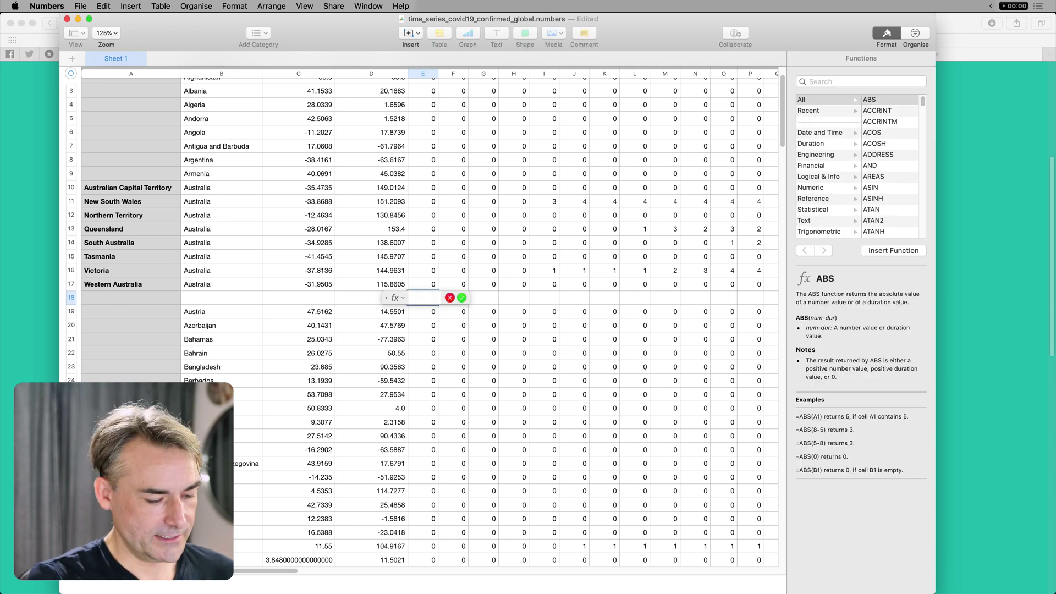
{"action": "type", "text": "SUM"}
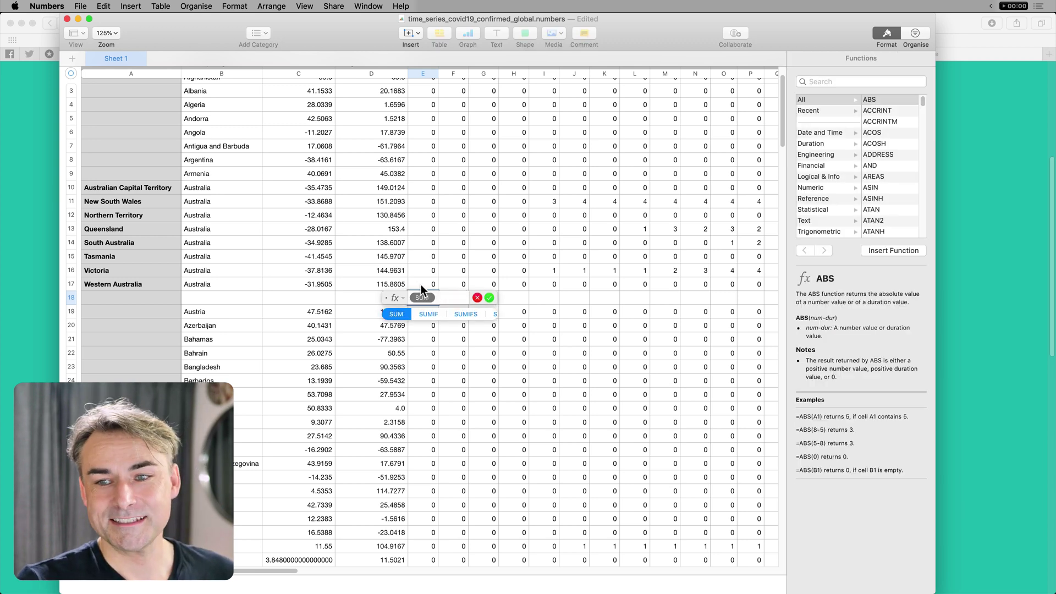
{"action": "key", "text": "Return"}
{"action": "left_click_drag", "start_coordinate": [426, 284], "coordinate": [425, 187]}
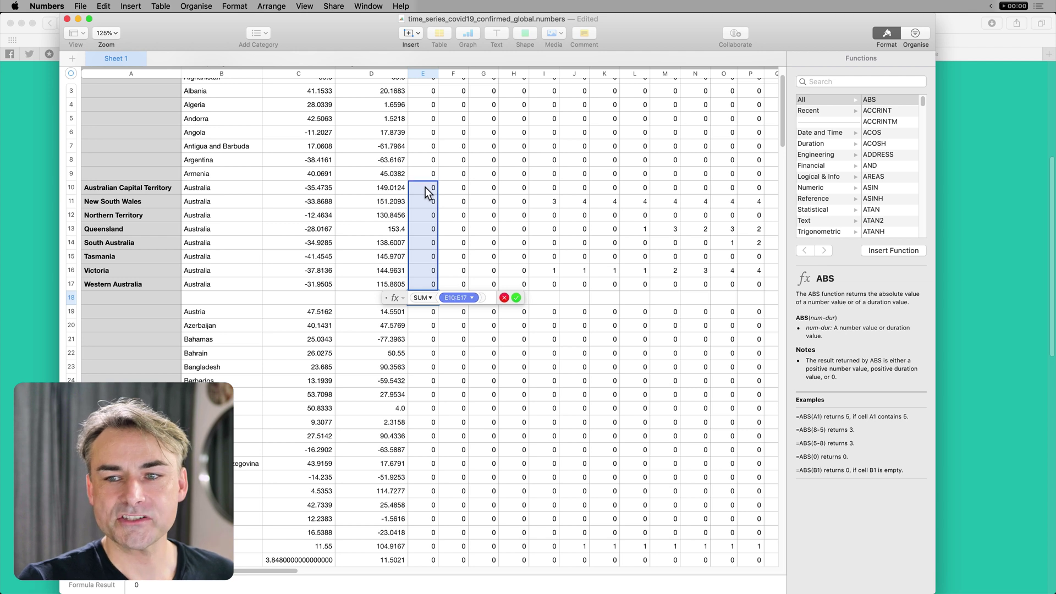
{"action": "left_click", "coordinate": [516, 297]}
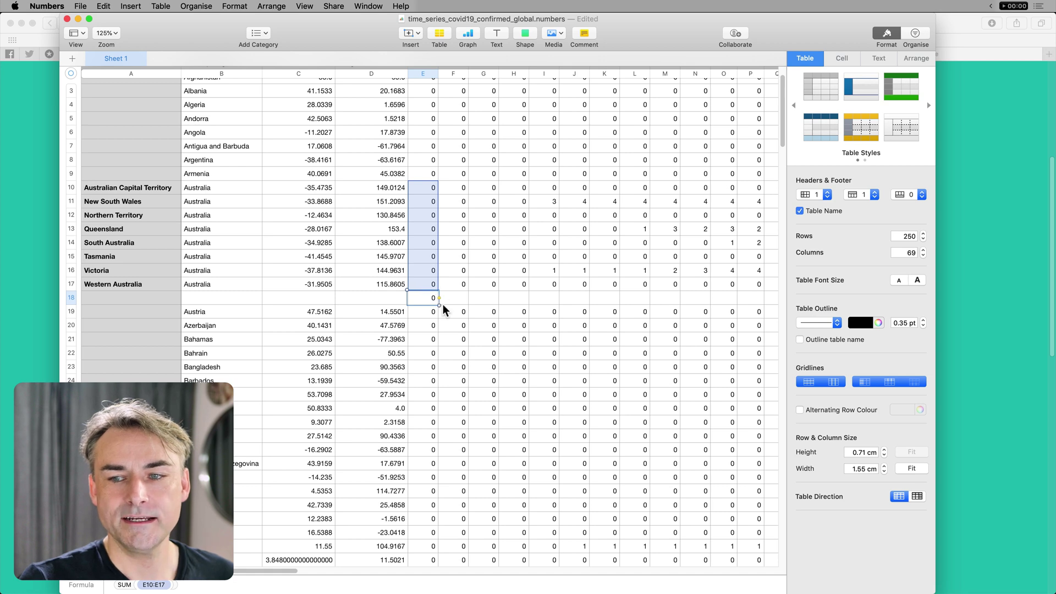
{"action": "left_click_drag", "start_coordinate": [438, 298], "coordinate": [678, 331]}
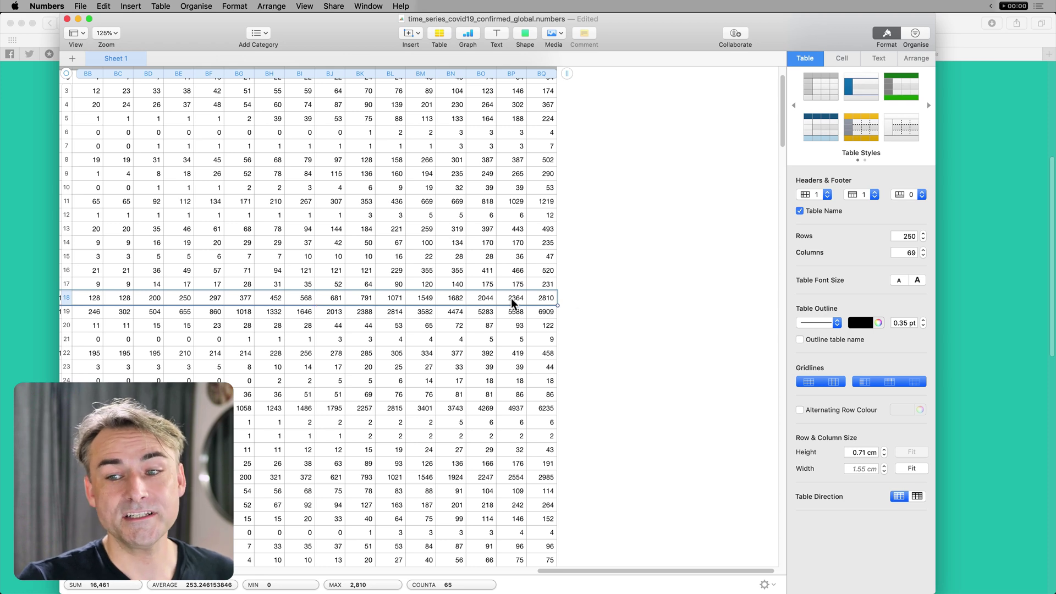
Insert a 2D column graph from the date headers and the Australian totals in row 18.
{"action": "scroll", "coordinate": [528, 297], "scroll_direction": "up", "scroll_amount": 2}
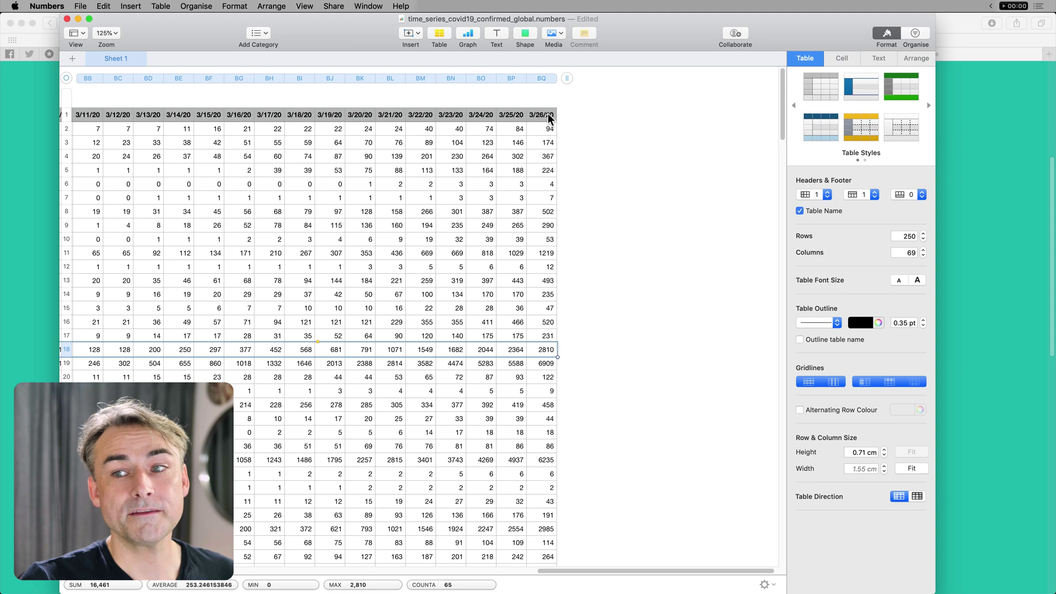
{"action": "left_click_drag", "start_coordinate": [545, 113], "coordinate": [414, 112]}
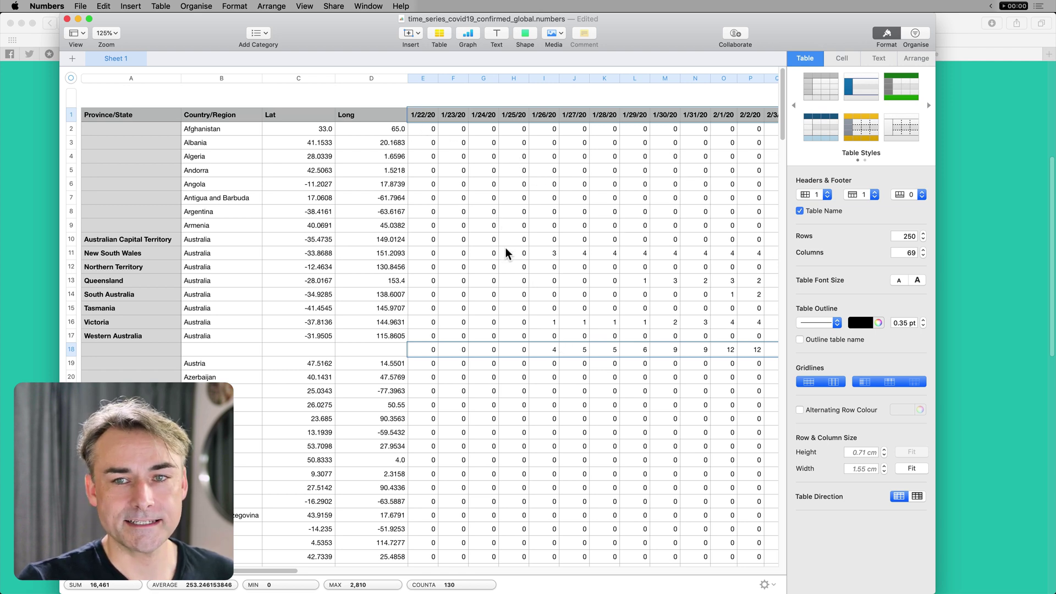
{"action": "left_click", "coordinate": [468, 34]}
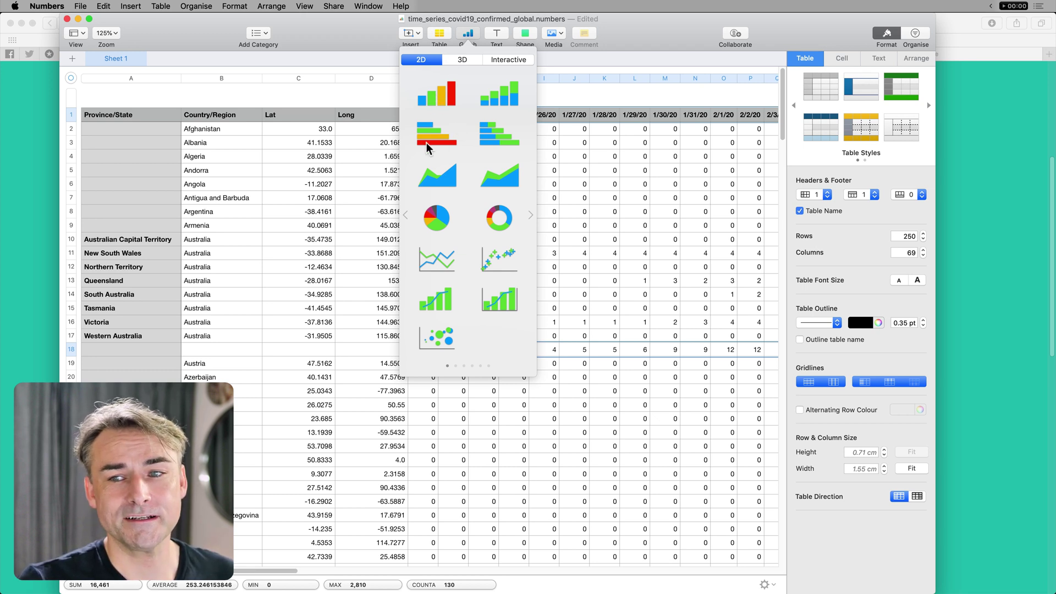
{"action": "left_click", "coordinate": [437, 98]}
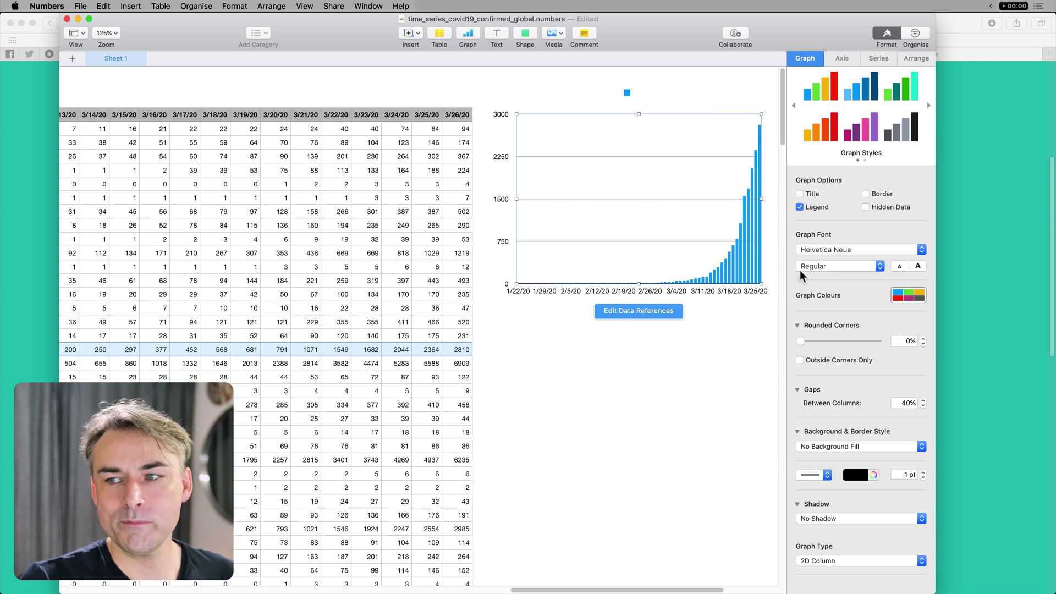
Give the graph's value axis a Logarithmic scale with 4 decades and stretch the graph taller.
{"action": "left_click", "coordinate": [849, 56]}
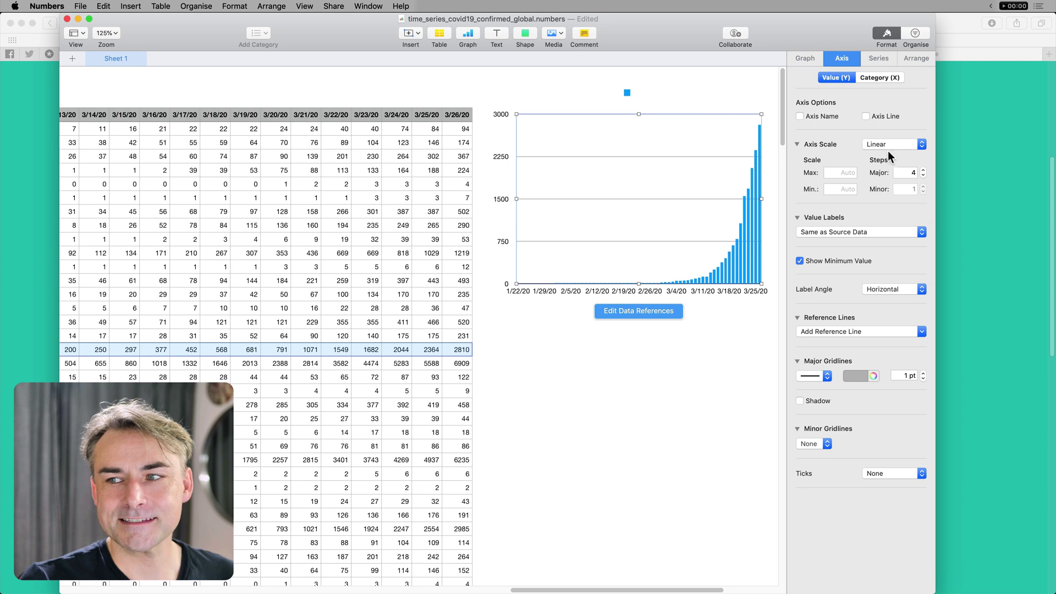
{"action": "left_click", "coordinate": [900, 144]}
{"action": "left_click", "coordinate": [913, 154]}
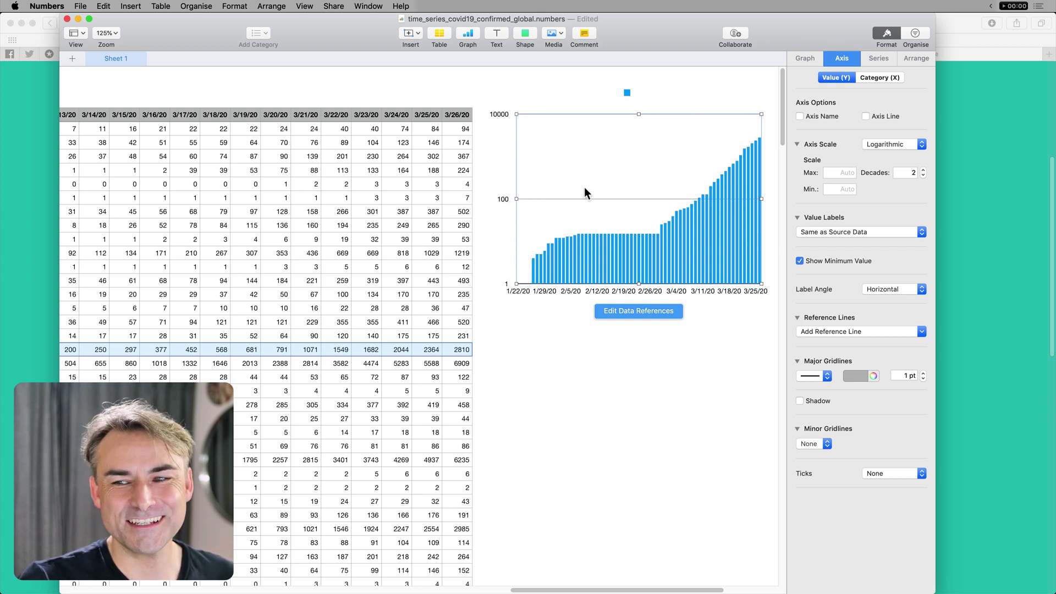
{"action": "left_click_drag", "start_coordinate": [638, 284], "coordinate": [643, 441]}
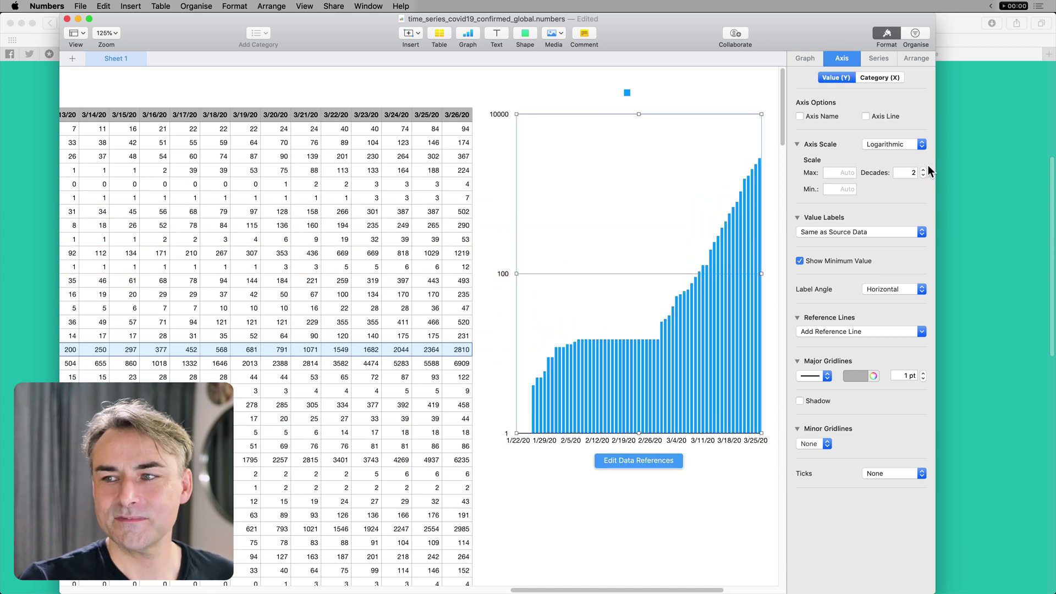
{"action": "left_click", "coordinate": [923, 169]}
{"action": "left_click", "coordinate": [922, 169]}
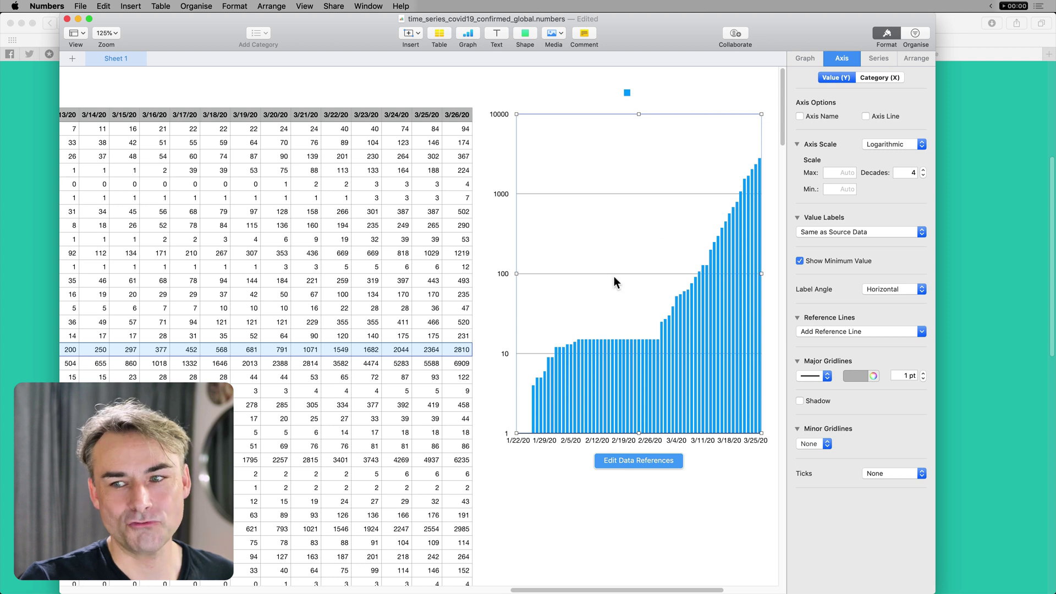
Set the graph's value axis back to a Linear scale, and bring up the list of available graph types.
{"action": "left_click", "coordinate": [895, 146]}
{"action": "left_click", "coordinate": [902, 137]}
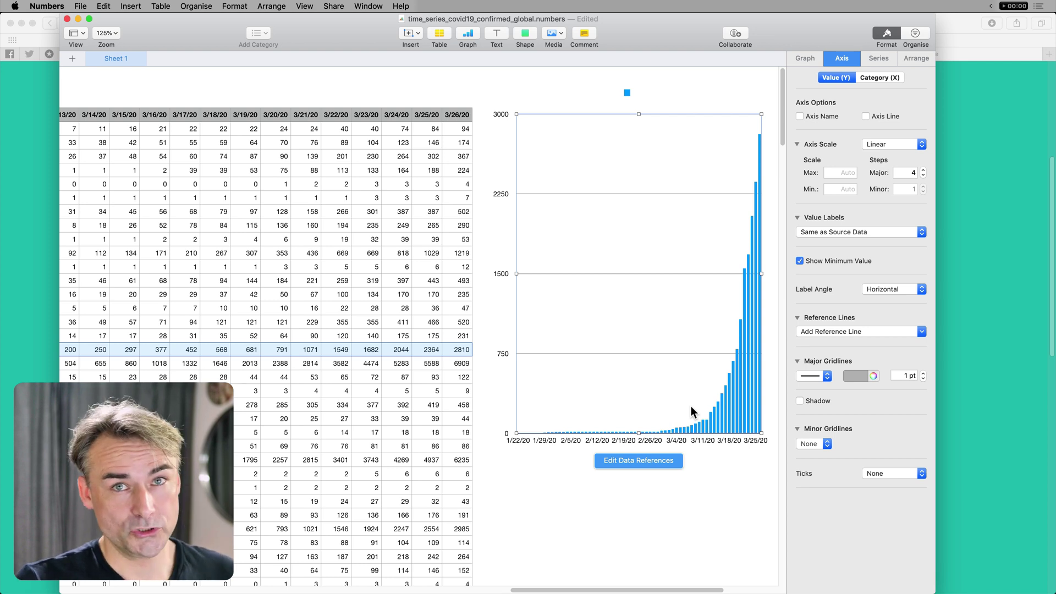
{"action": "left_click", "coordinate": [879, 61]}
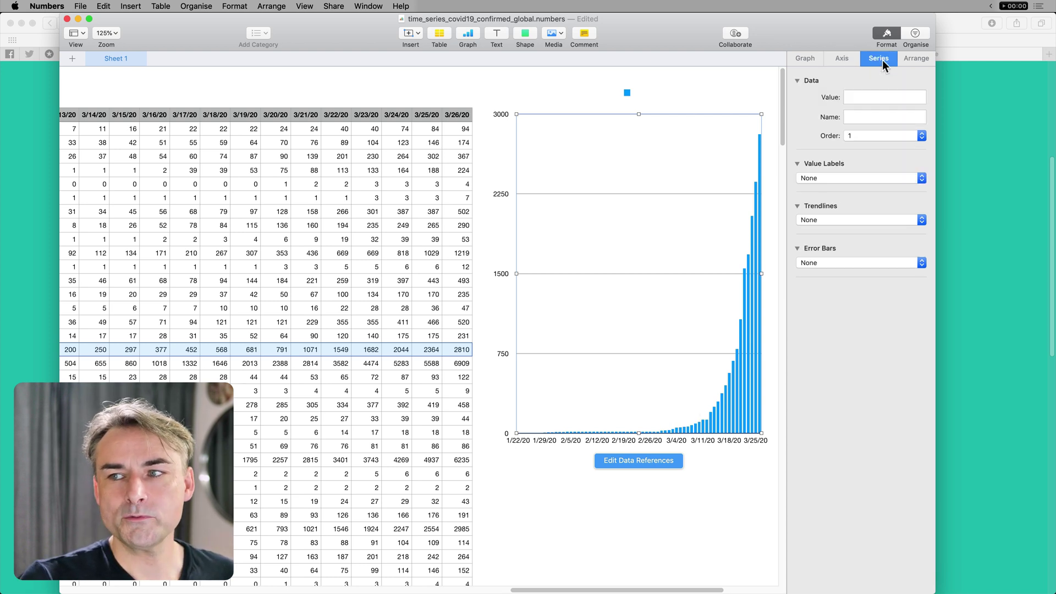
{"action": "left_click", "coordinate": [921, 57]}
{"action": "left_click", "coordinate": [812, 59]}
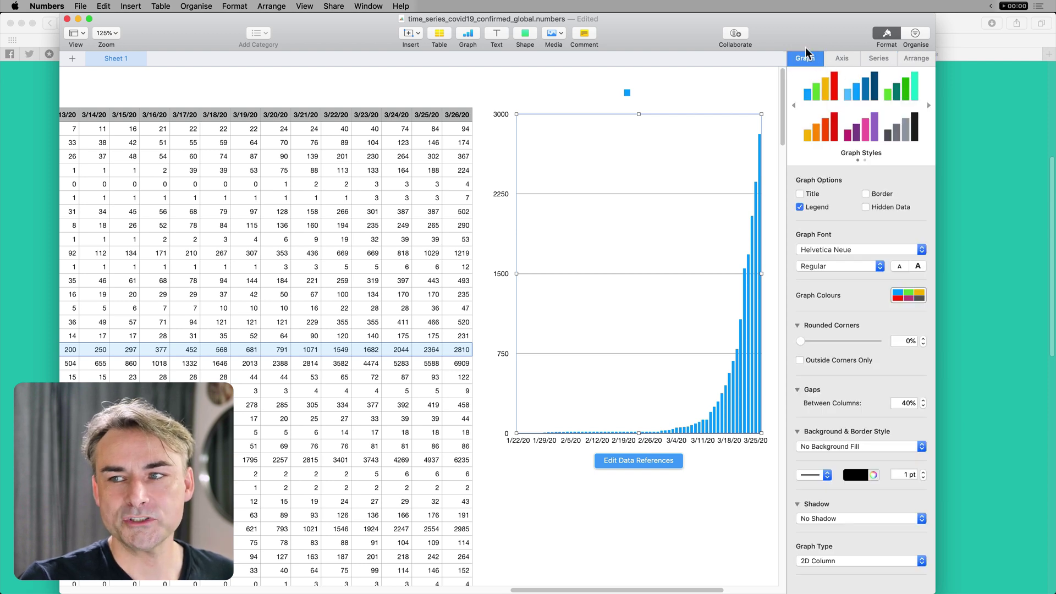
{"action": "left_click", "coordinate": [875, 561]}
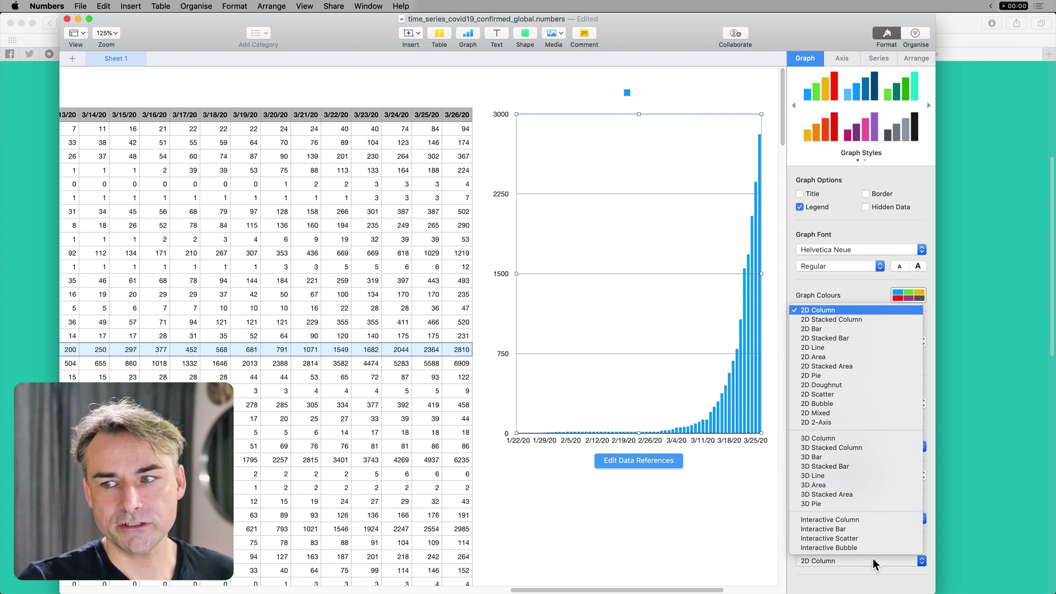
Switch to Keynote and create a new presentation with the wide White theme.
{"action": "left_click", "coordinate": [875, 584]}
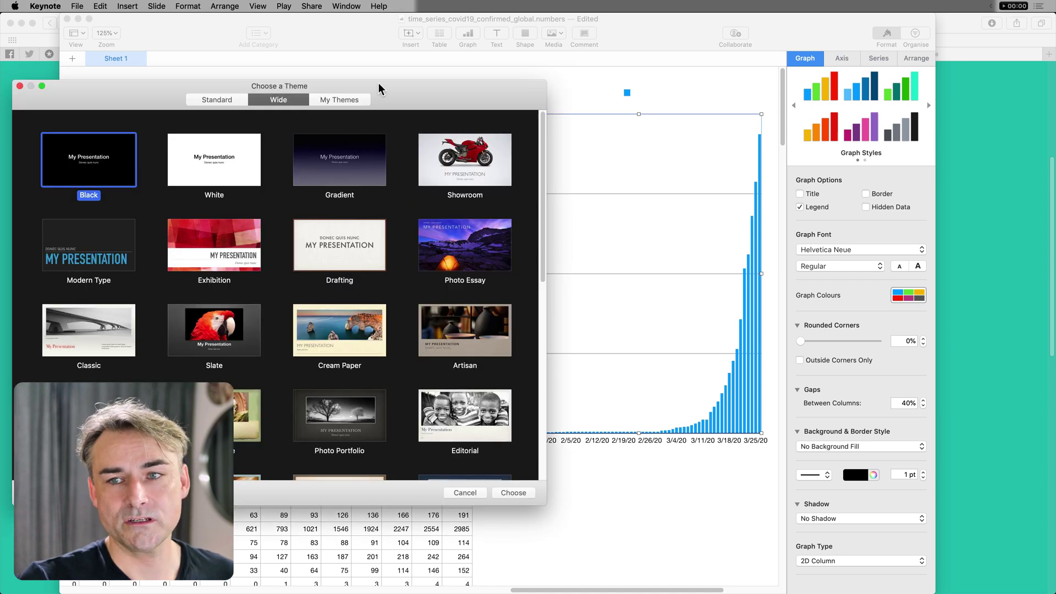
{"action": "left_click_drag", "start_coordinate": [394, 93], "coordinate": [490, 62]}
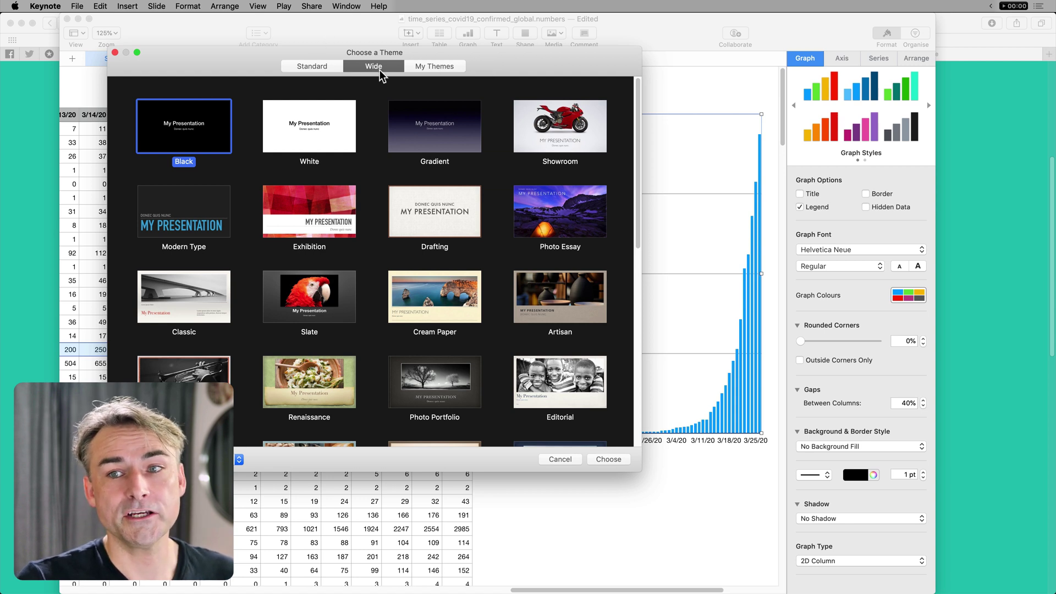
{"action": "left_click", "coordinate": [313, 137]}
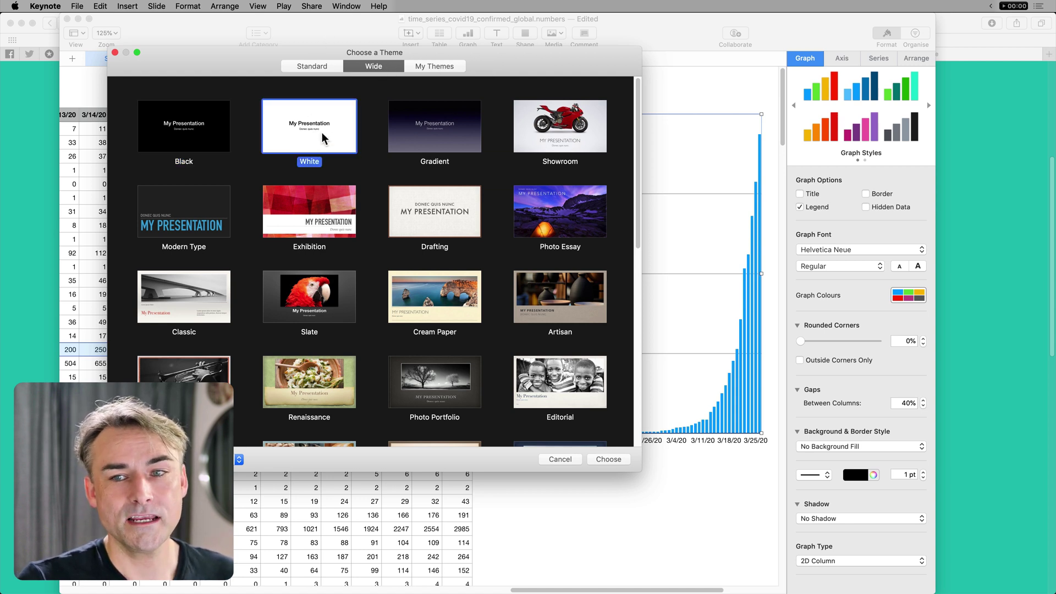
{"action": "left_click", "coordinate": [622, 464]}
Replace the slide's placeholder text with the copied column graph and enlarge it to fill most of the slide.
{"action": "left_click_drag", "start_coordinate": [383, 94], "coordinate": [549, 494]}
{"action": "key", "text": "Delete"}
{"action": "key", "text": "super+v"}
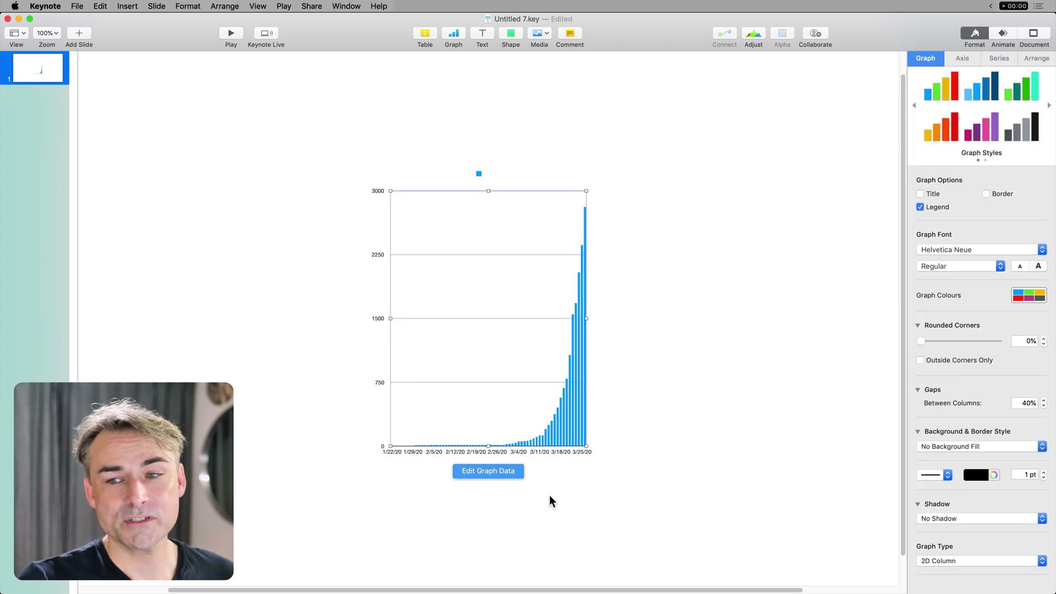
{"action": "left_click_drag", "start_coordinate": [584, 318], "coordinate": [841, 297]}
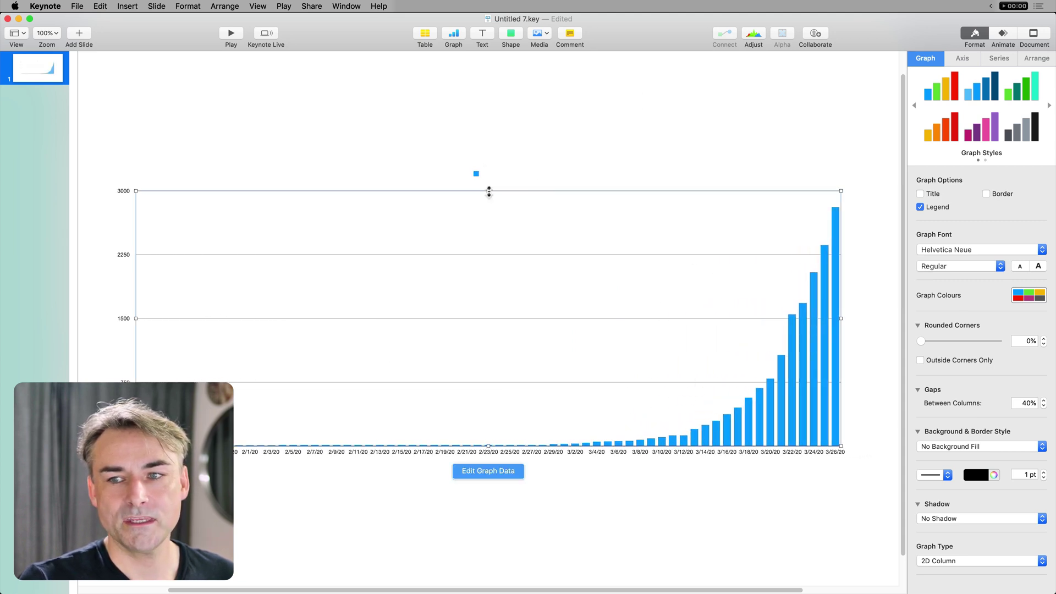
{"action": "left_click_drag", "start_coordinate": [488, 190], "coordinate": [491, 124]}
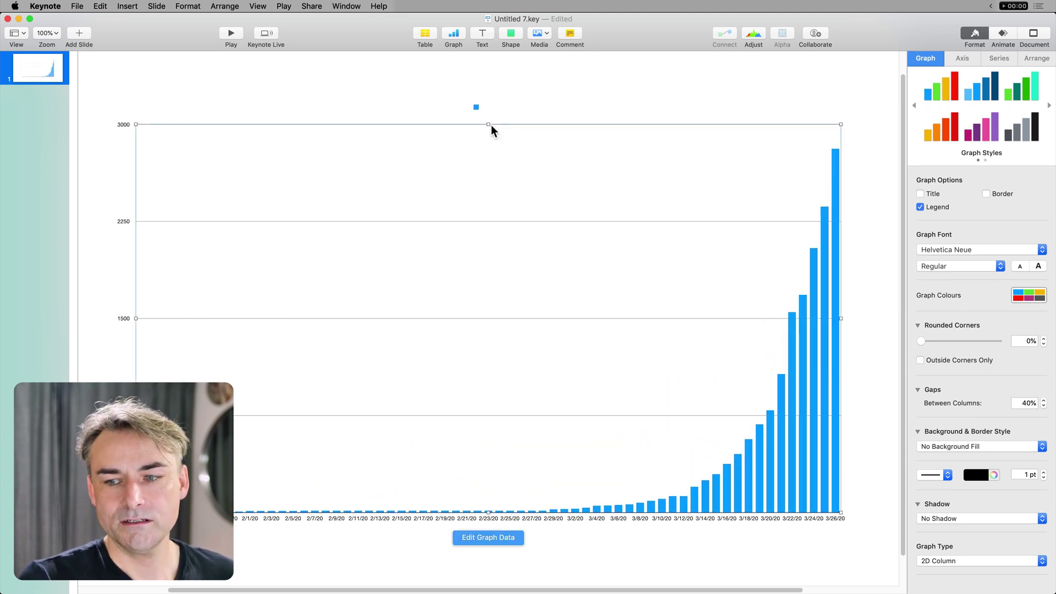
Review the graph's data table through to the 3/26/20 column and look over the available graph types.
{"action": "left_click", "coordinate": [484, 539]}
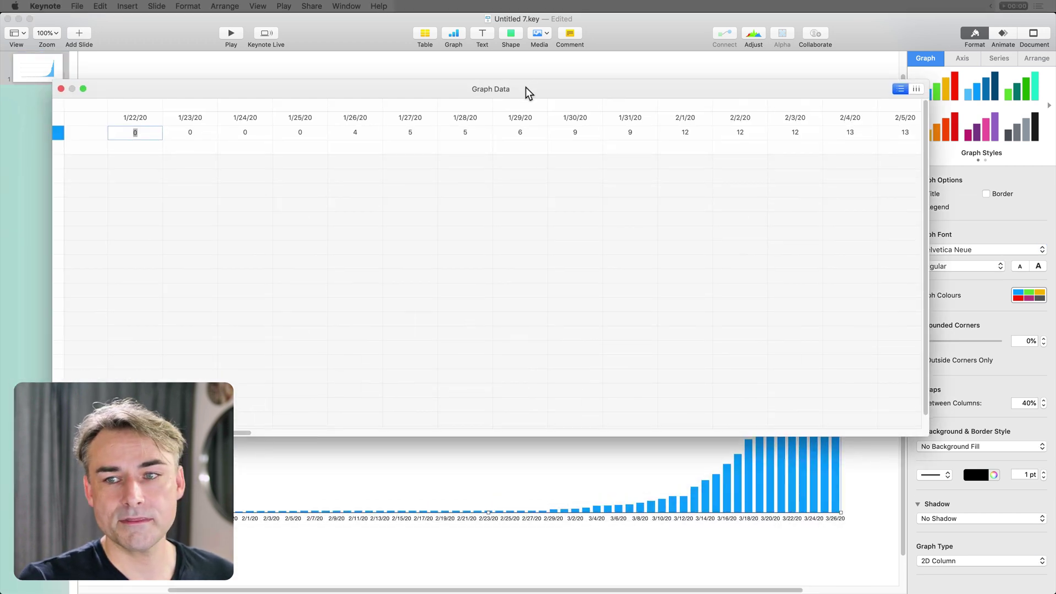
{"action": "scroll", "coordinate": [368, 148], "scroll_direction": "right", "scroll_amount": 15}
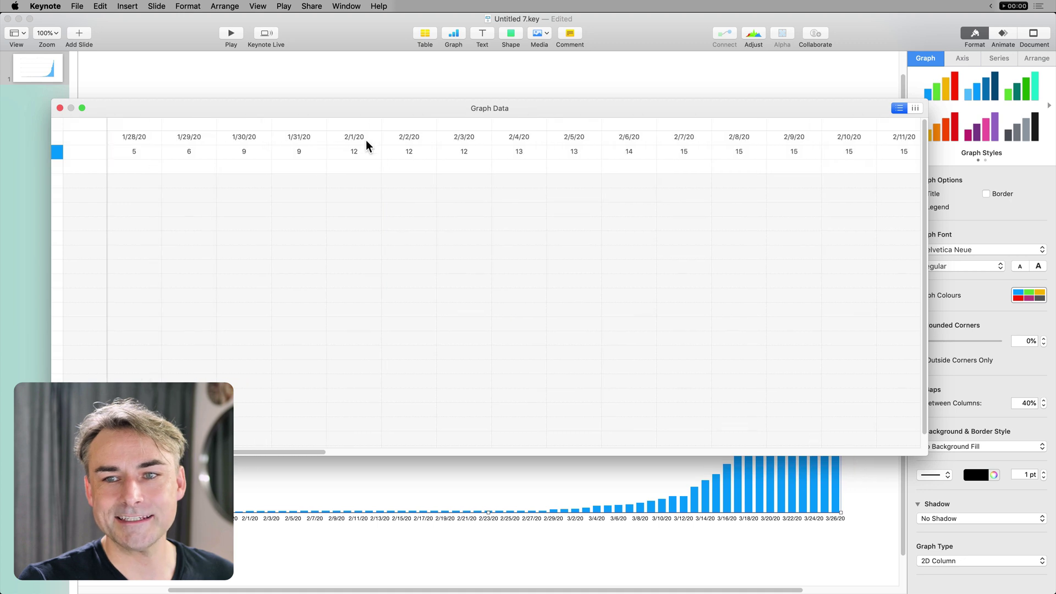
{"action": "scroll", "coordinate": [356, 139], "scroll_direction": "right", "scroll_amount": 20}
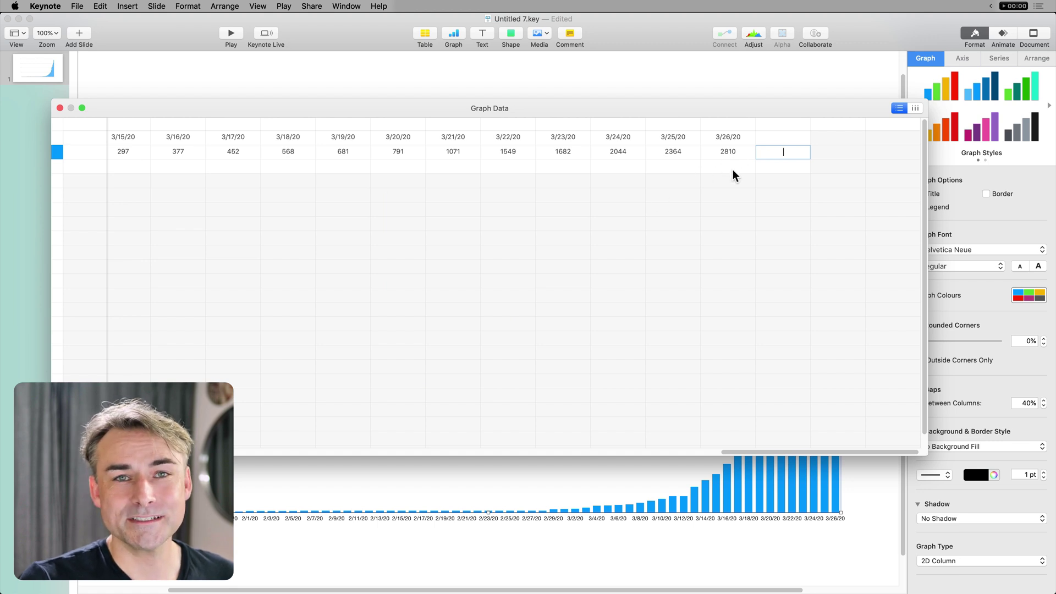
{"action": "left_click", "coordinate": [59, 108]}
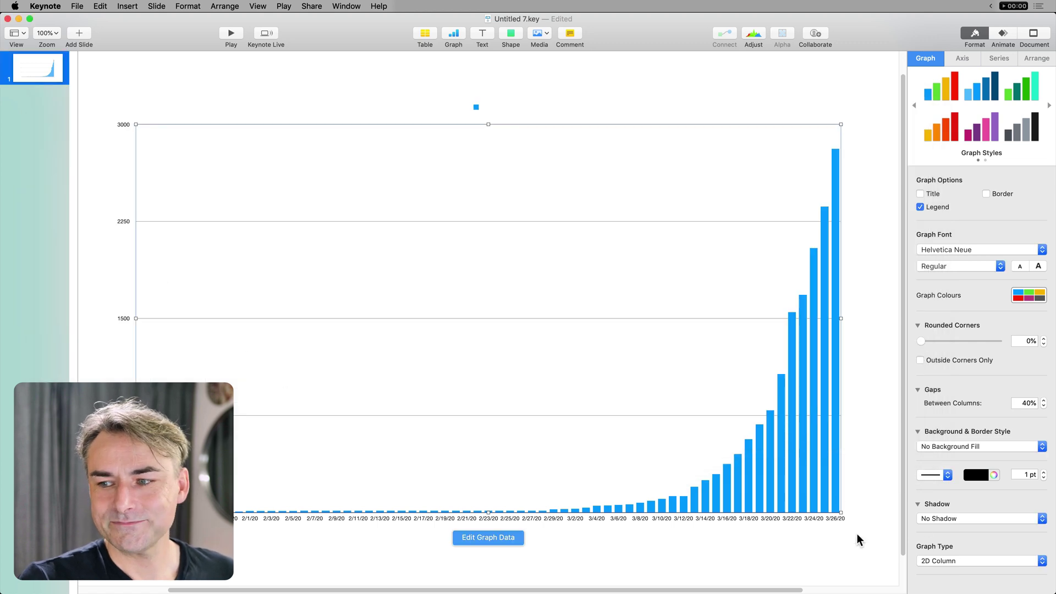
{"action": "left_click", "coordinate": [935, 562]}
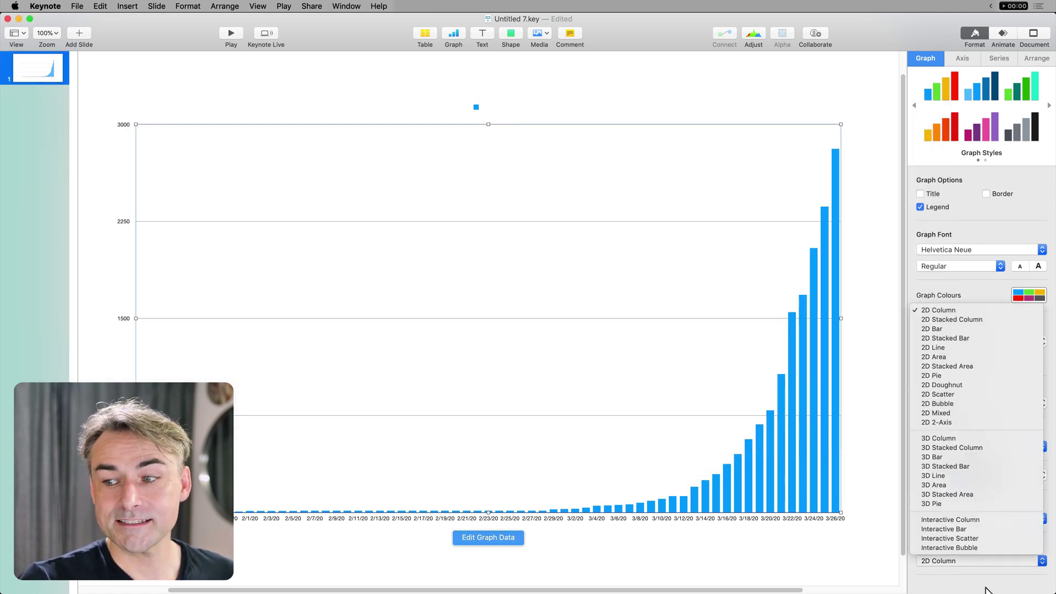
{"action": "key", "text": "Escape"}
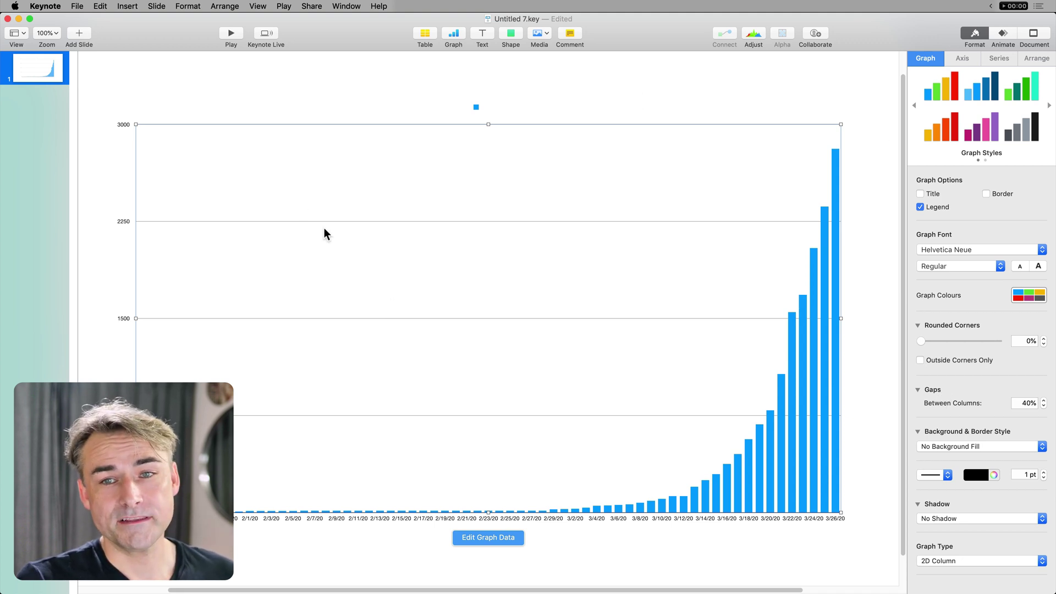
Take the presentation's PDF export with Best image quality as far as naming the file, and cancel it.
{"action": "left_click", "coordinate": [157, 90]}
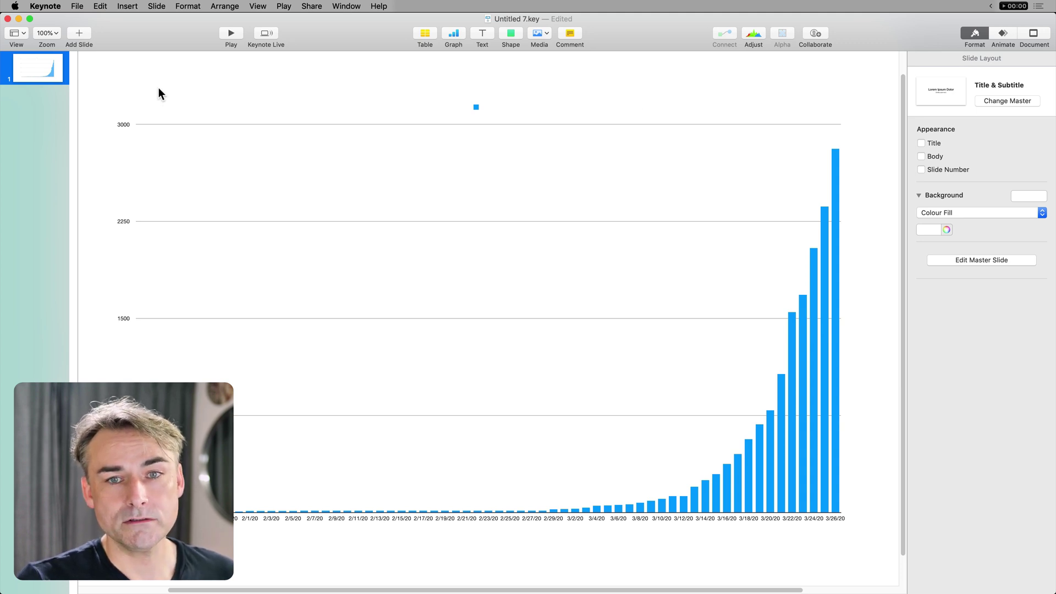
{"action": "left_click", "coordinate": [77, 6]}
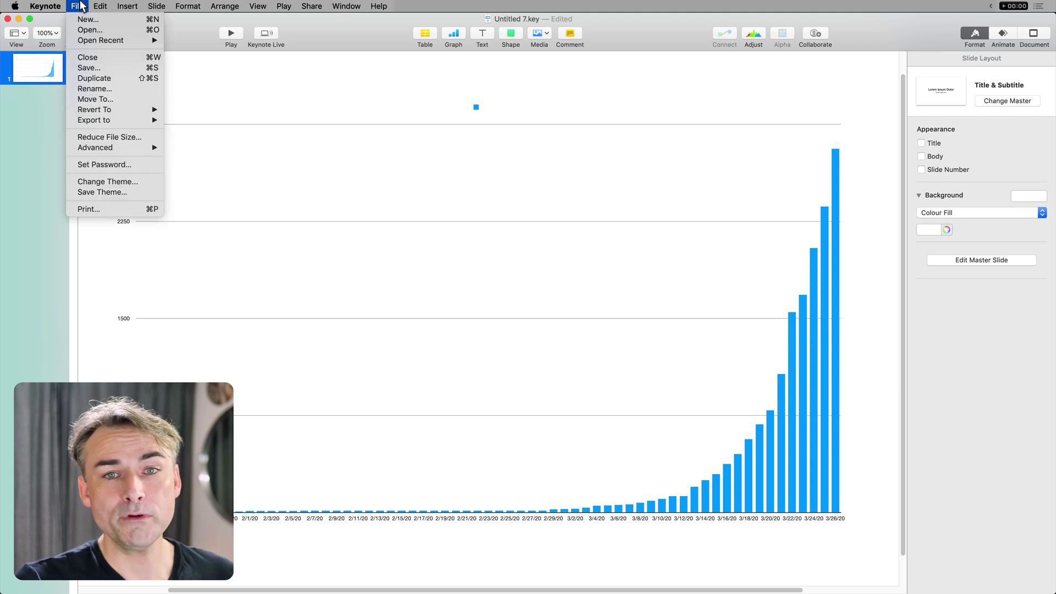
{"action": "mouse_move", "coordinate": [118, 120]}
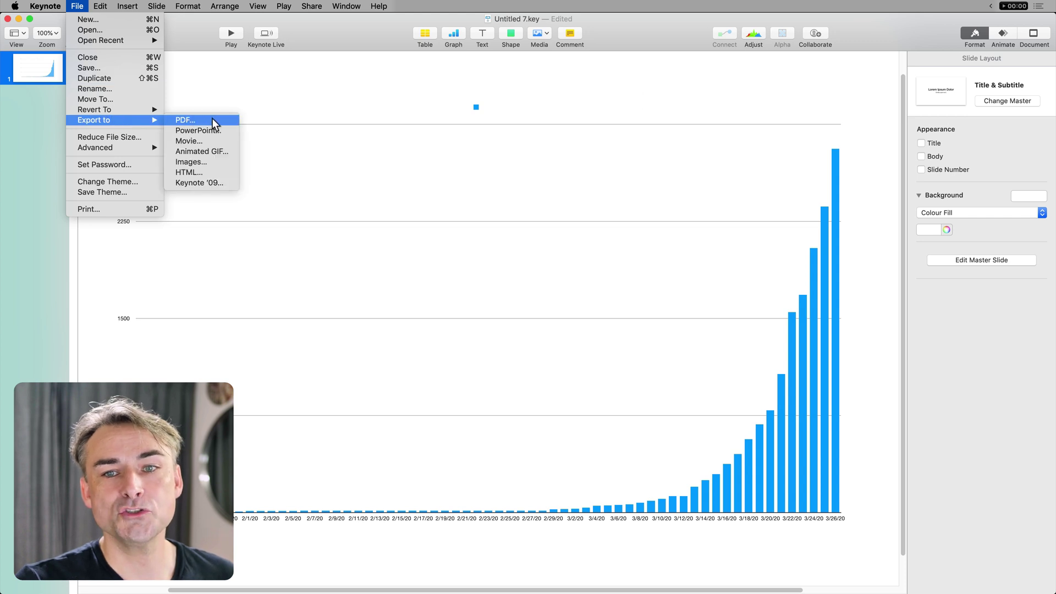
{"action": "left_click", "coordinate": [212, 119]}
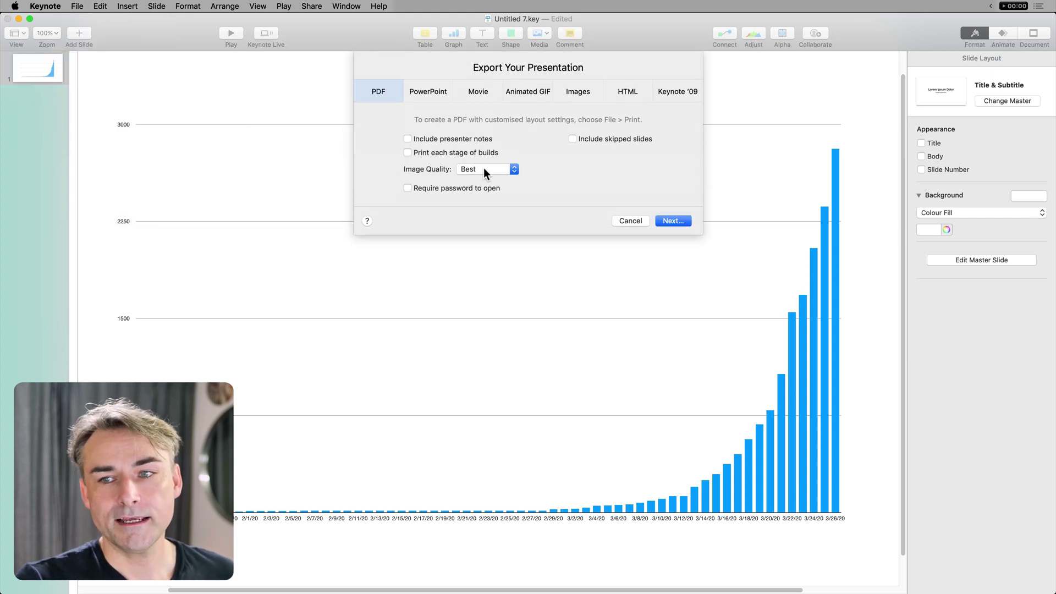
{"action": "left_click", "coordinate": [672, 221]}
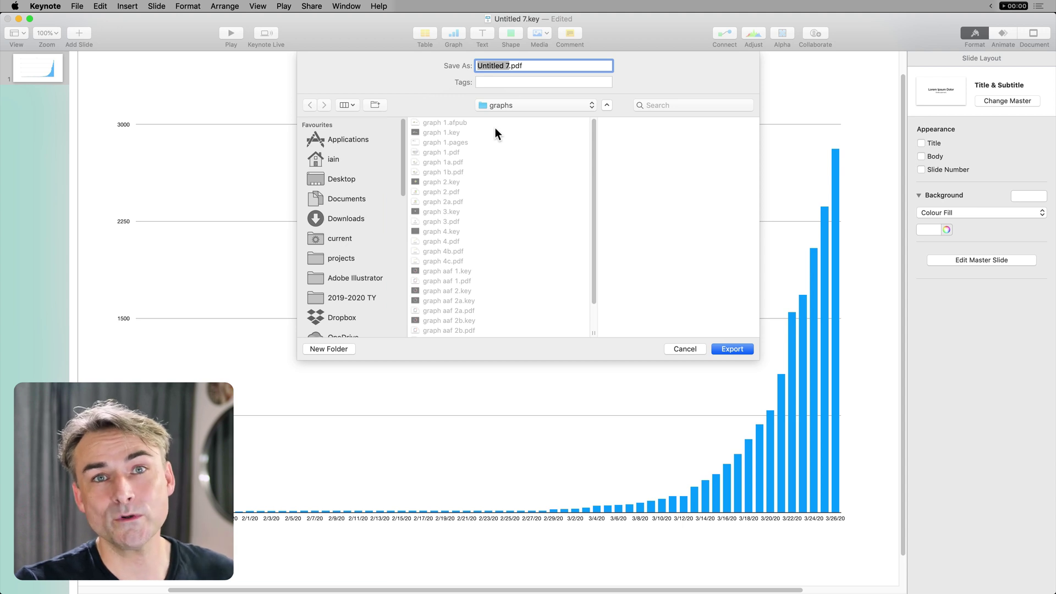
{"action": "left_click", "coordinate": [680, 348]}
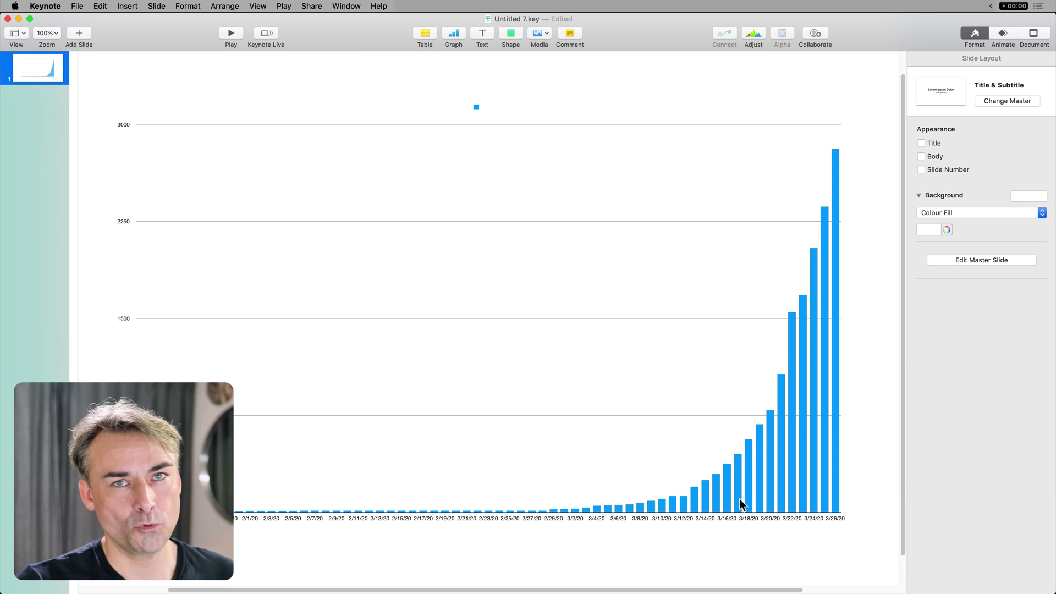
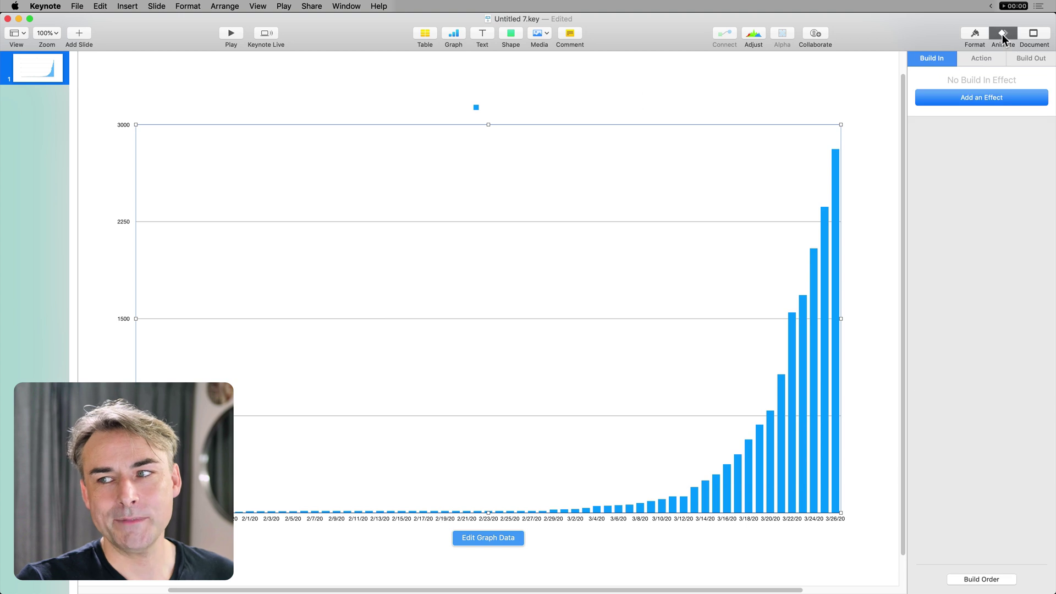
Give the graph a Dissolve build-in effect delivered By Element in Series with a duration of 0.20 s.
{"action": "left_click", "coordinate": [996, 103]}
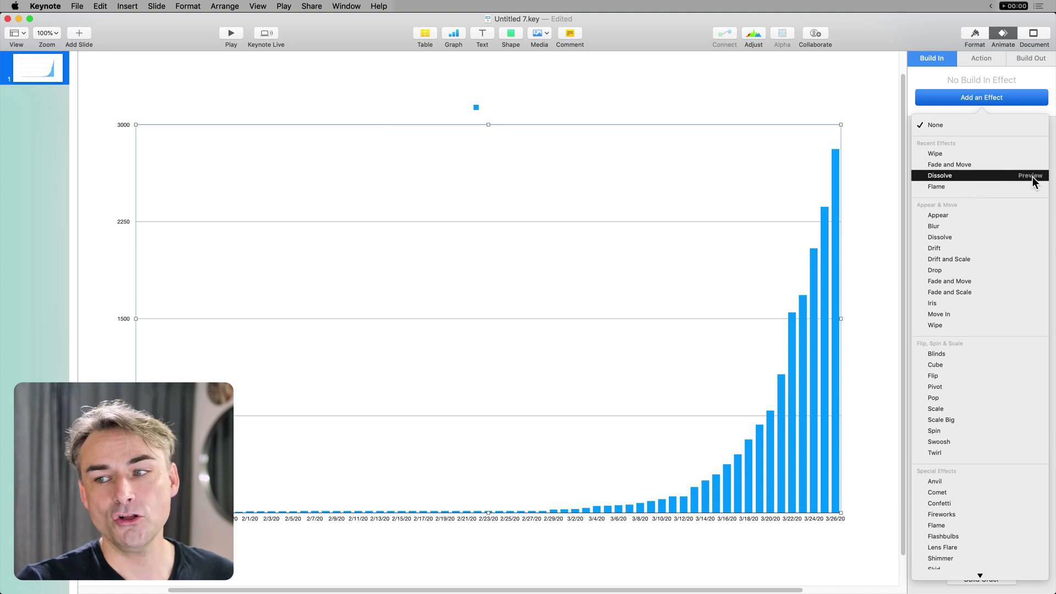
{"action": "left_click", "coordinate": [967, 175]}
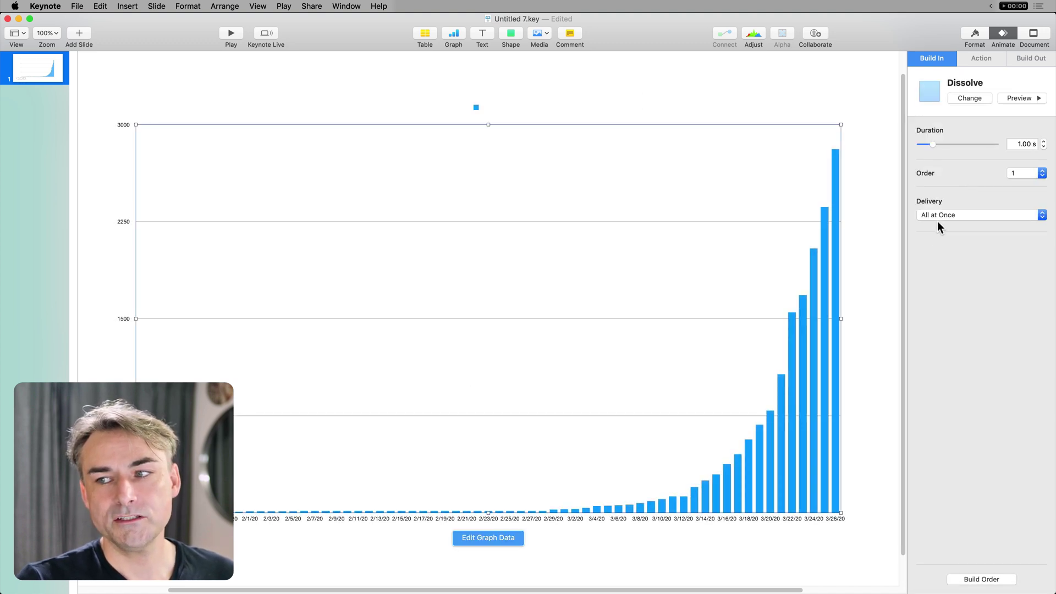
{"action": "left_click", "coordinate": [967, 214]}
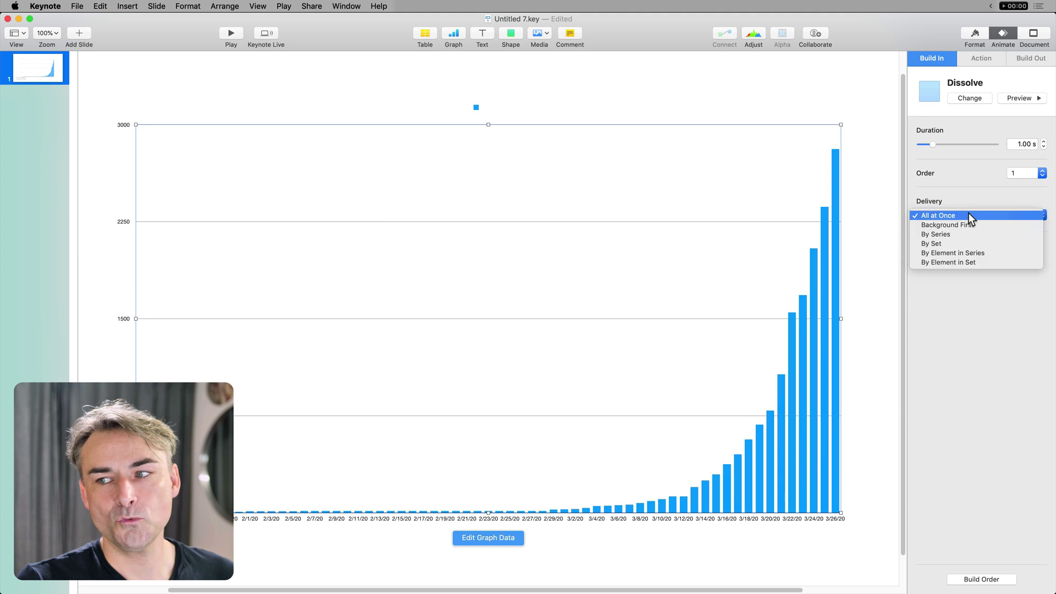
{"action": "left_click", "coordinate": [989, 253]}
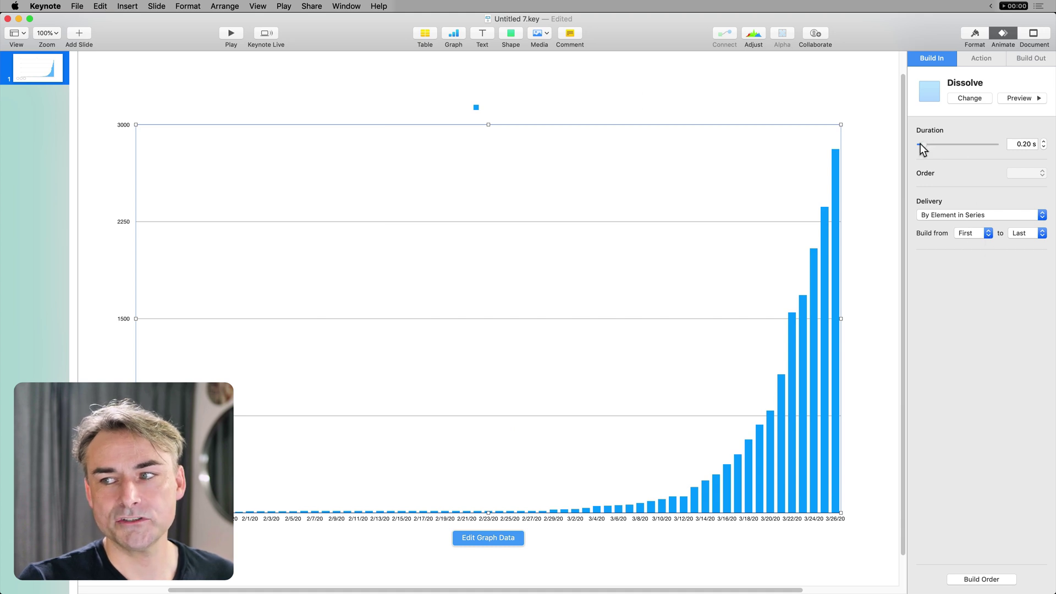
Set all the graph's column builds to start After Previous Build with a 0 s delay, and preview the sequence.
{"action": "left_click", "coordinate": [1004, 581]}
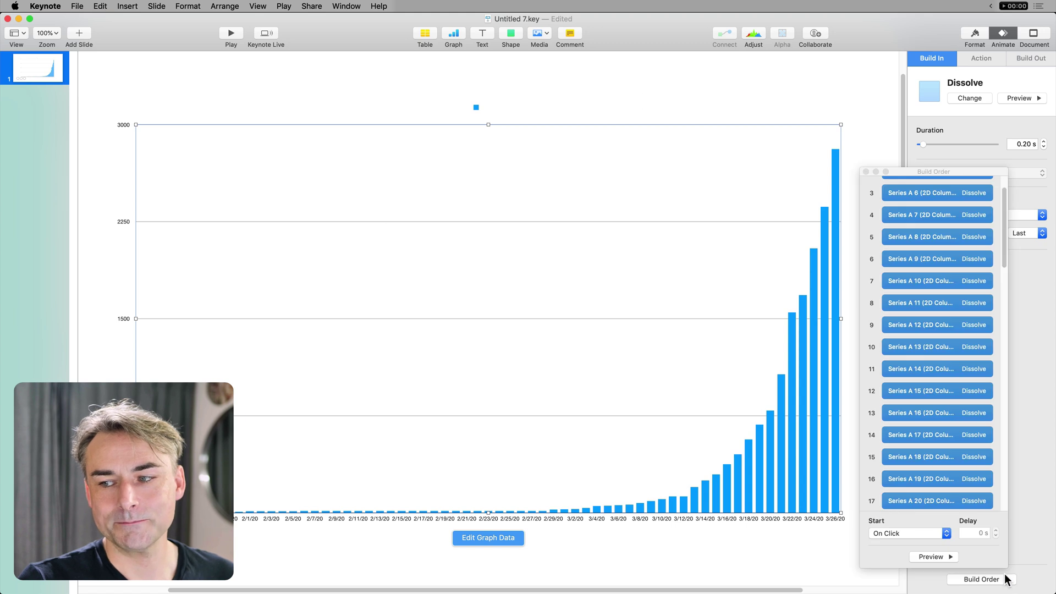
{"action": "left_click", "coordinate": [928, 532]}
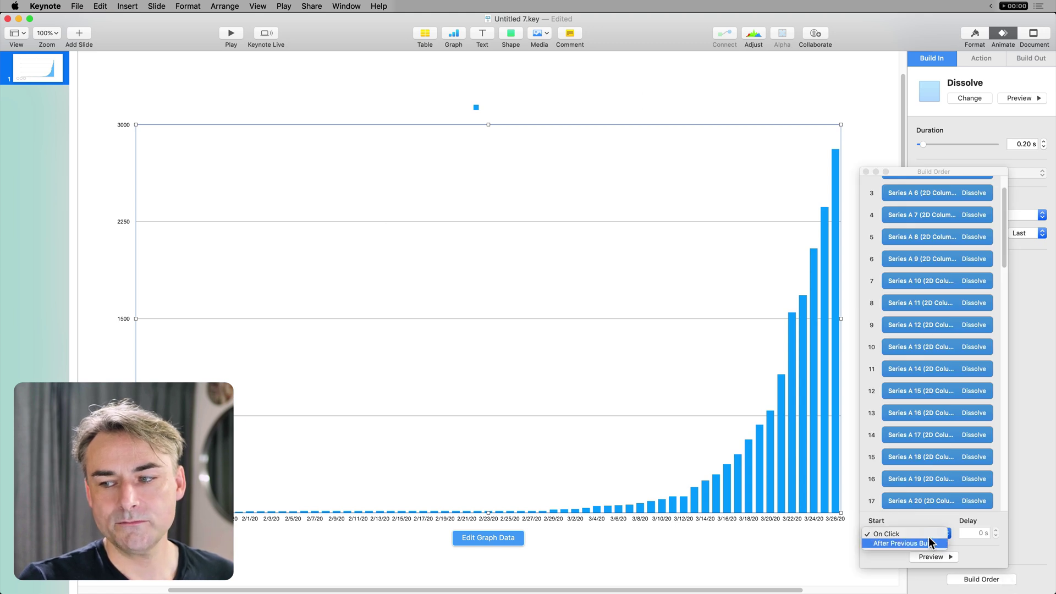
{"action": "left_click", "coordinate": [928, 540]}
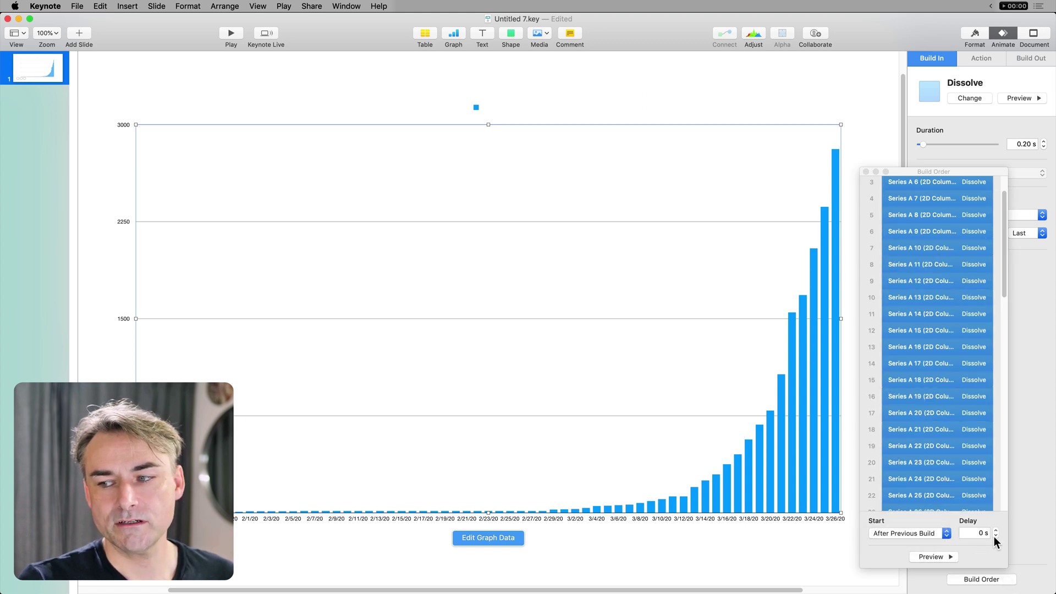
{"action": "left_click", "coordinate": [929, 556]}
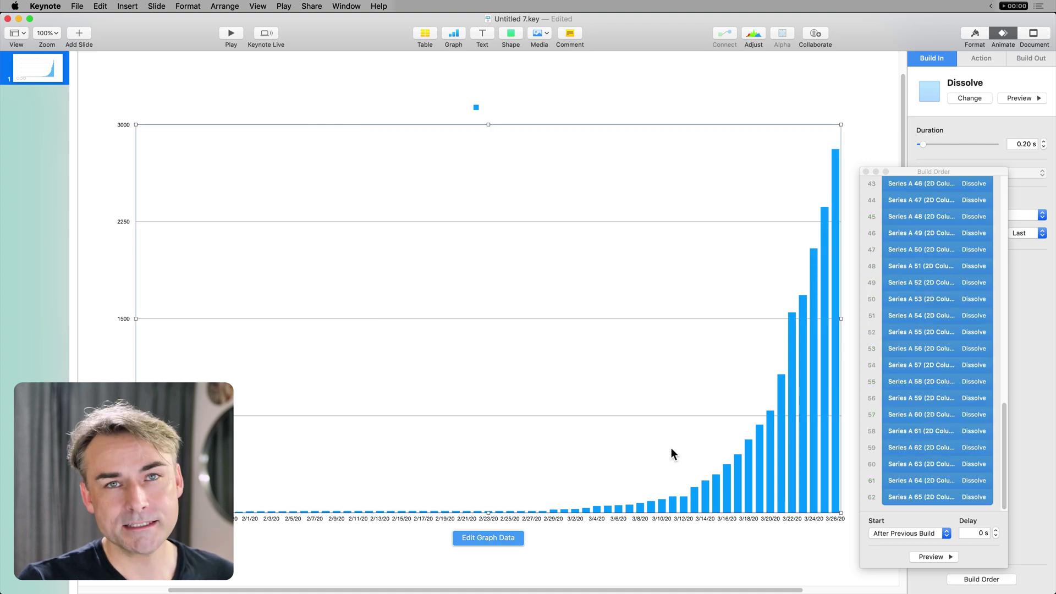
{"action": "left_click", "coordinate": [865, 172]}
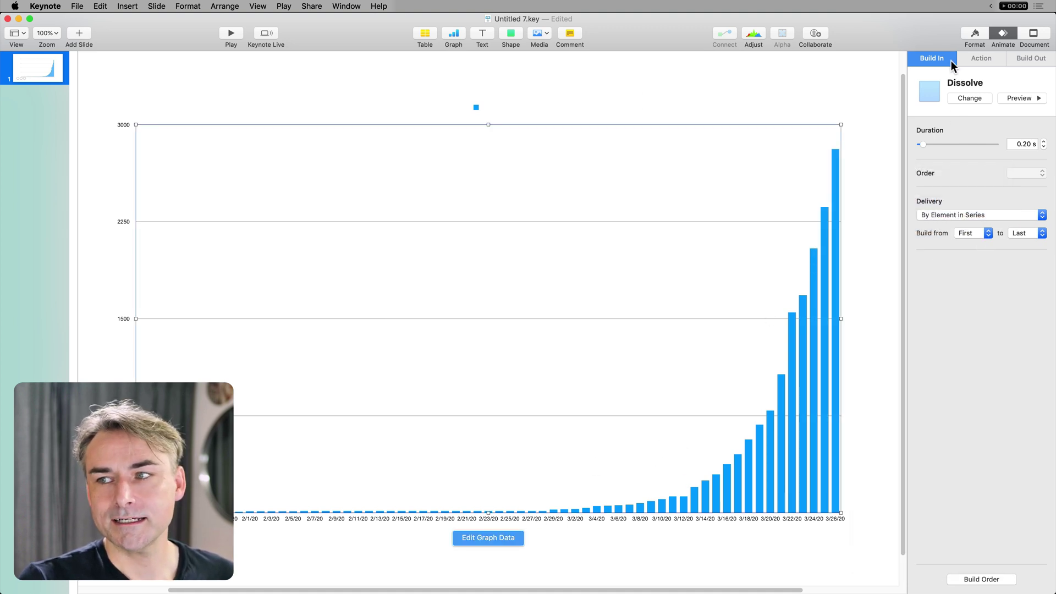
Set the graph's value axis to a Logarithmic scale and play the slide to check the column animation.
{"action": "left_click", "coordinate": [975, 34]}
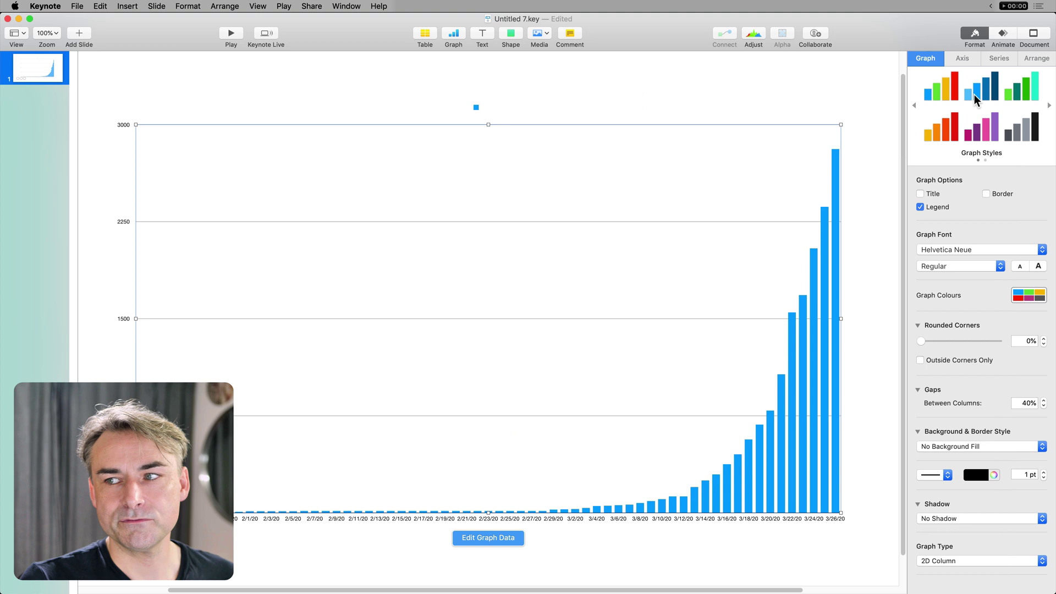
{"action": "left_click", "coordinate": [963, 58]}
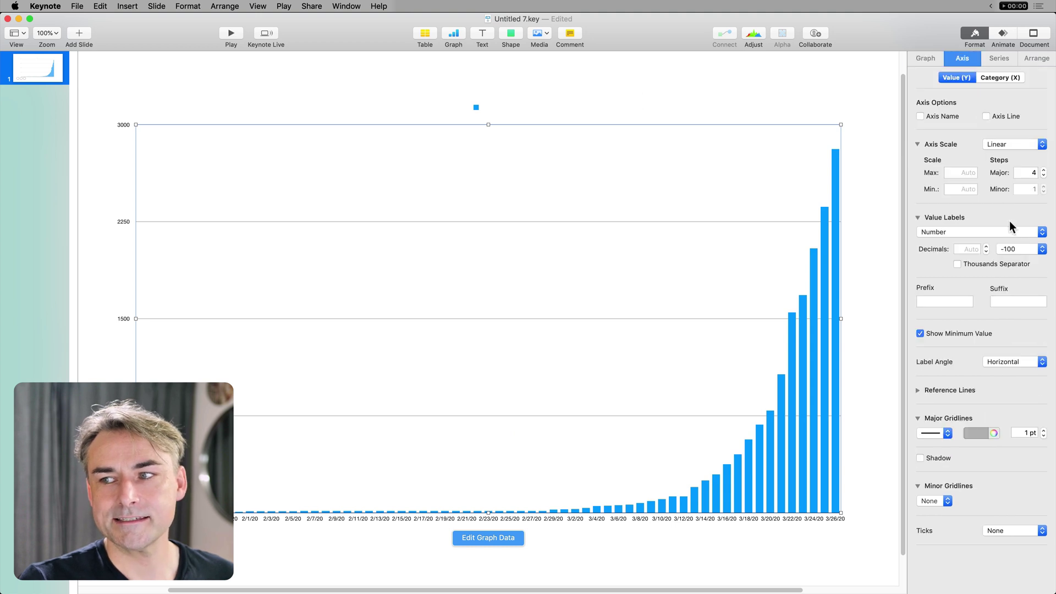
{"action": "left_click", "coordinate": [1015, 145]}
{"action": "left_click", "coordinate": [1015, 156]}
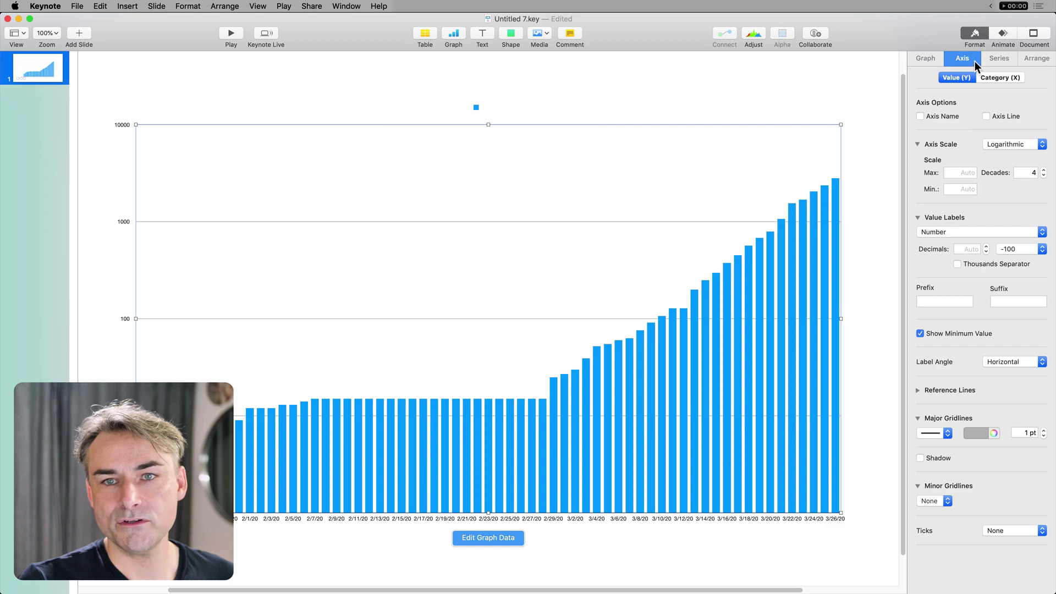
{"action": "left_click", "coordinate": [239, 34]}
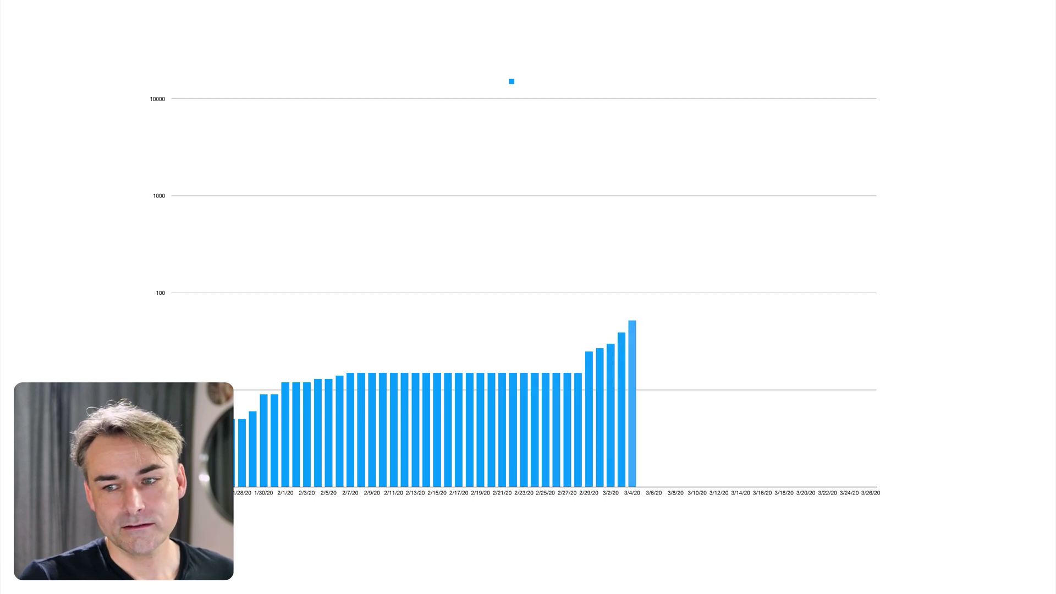
{"action": "key", "text": "Escape"}
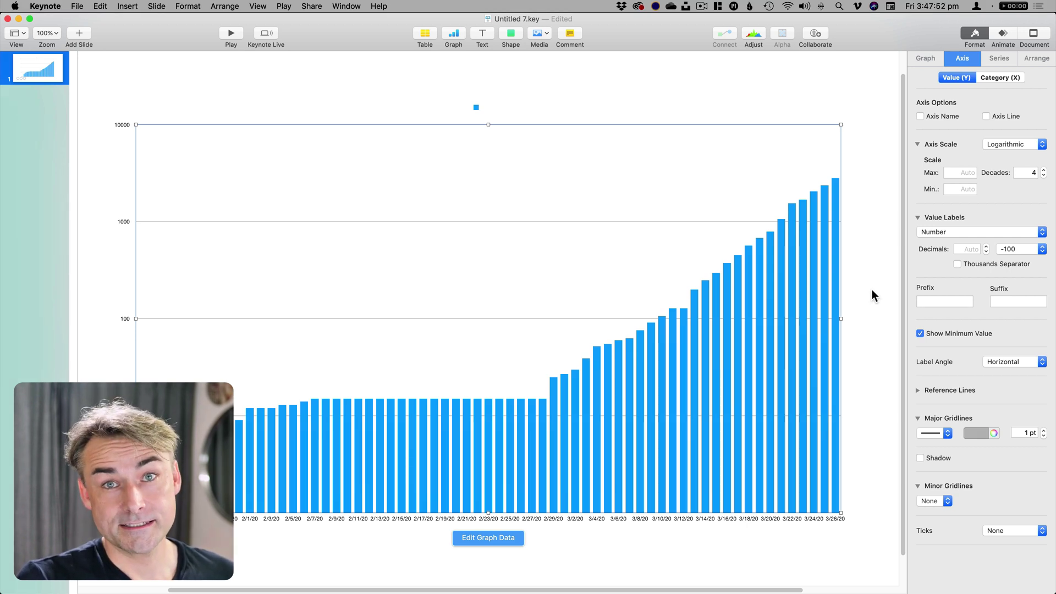
Change the graph type to 2D Line and preview its Dissolve build-in.
{"action": "left_click", "coordinate": [935, 60]}
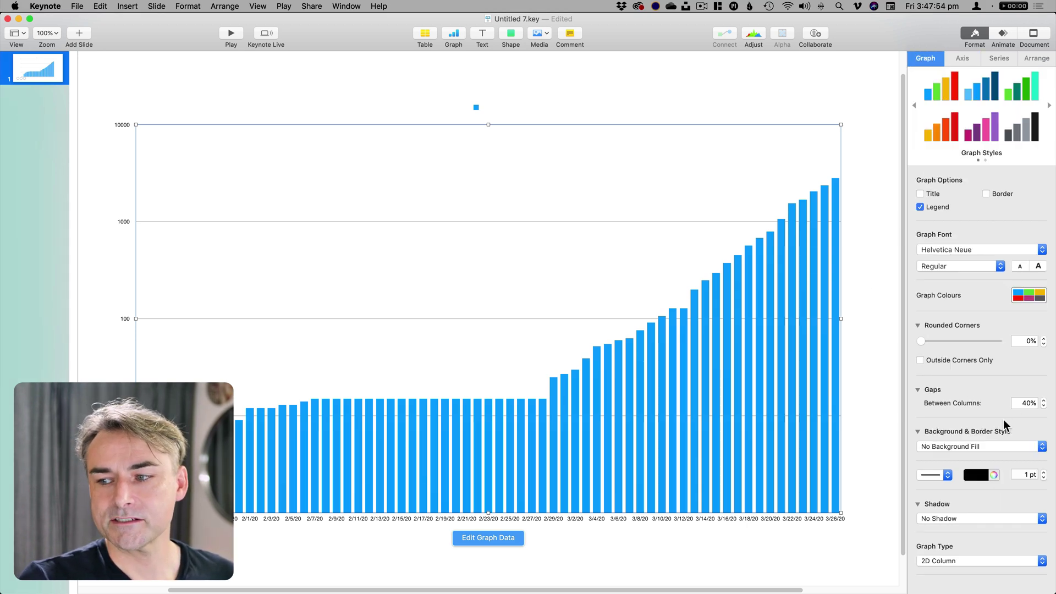
{"action": "left_click", "coordinate": [987, 561]}
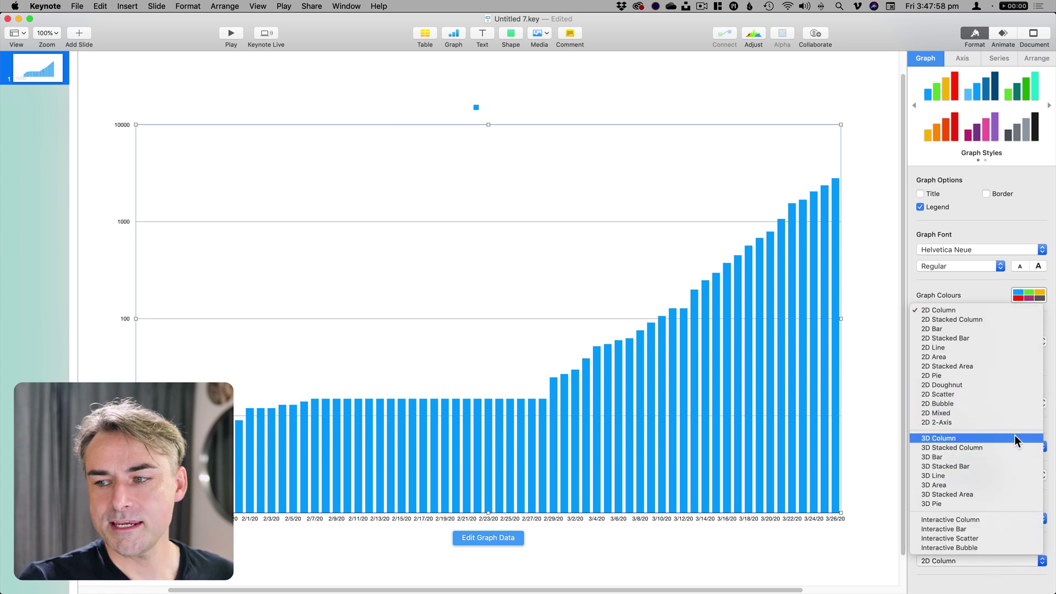
{"action": "left_click", "coordinate": [1011, 344]}
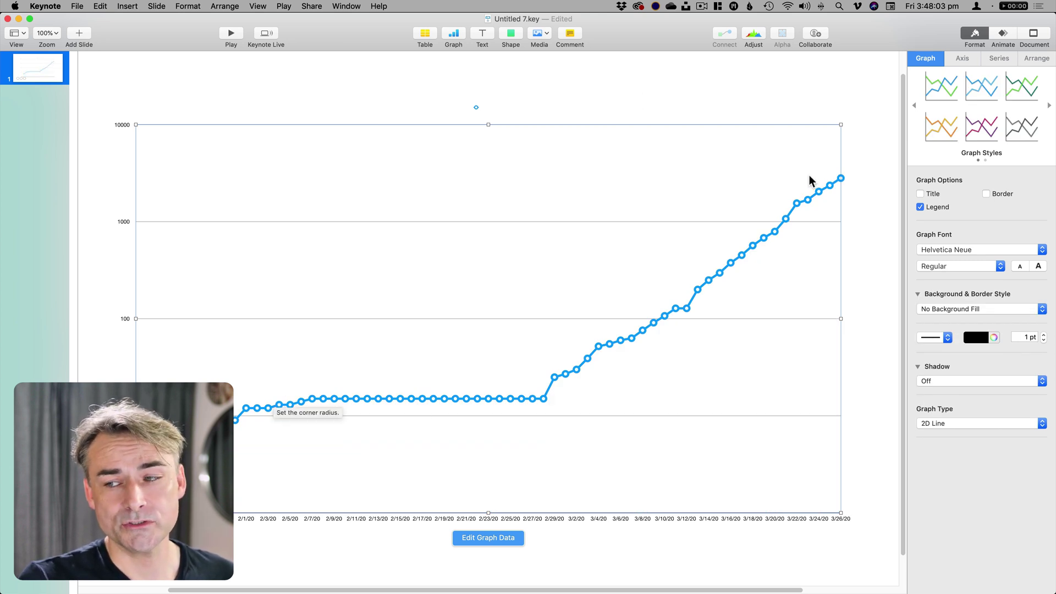
{"action": "left_click", "coordinate": [998, 34]}
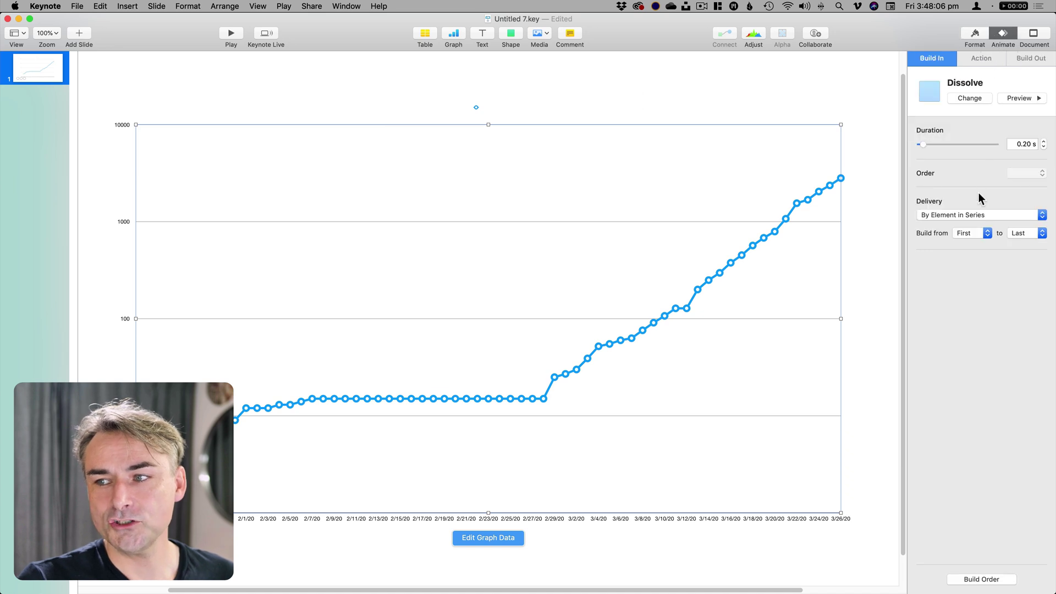
{"action": "left_click", "coordinate": [1012, 98]}
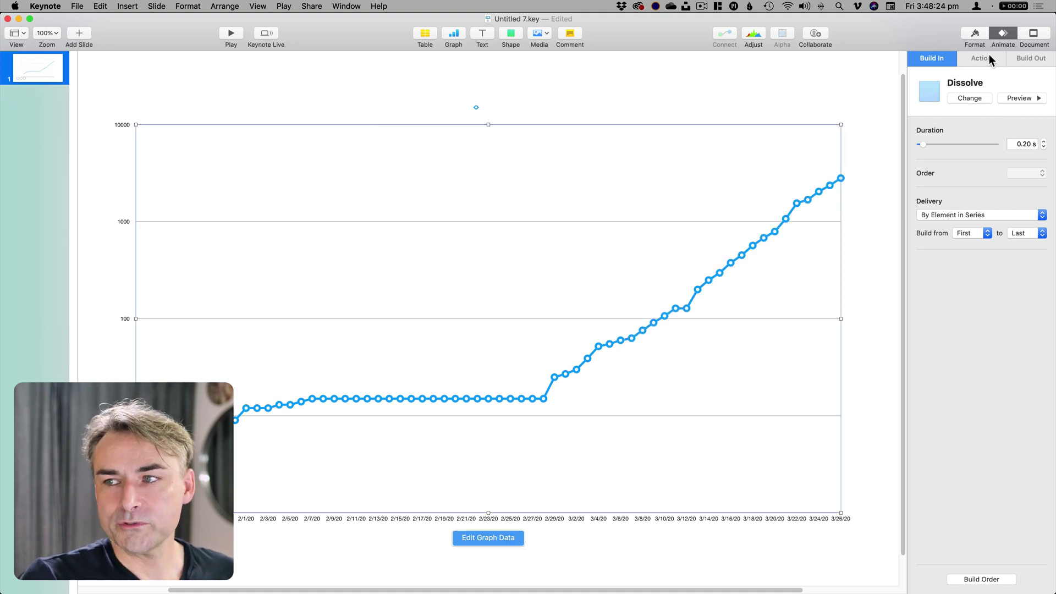
Change the graph type to 3D Line and rotate the graph in 3D to a steeper, more angled view.
{"action": "left_click", "coordinate": [975, 35]}
{"action": "left_click", "coordinate": [974, 425]}
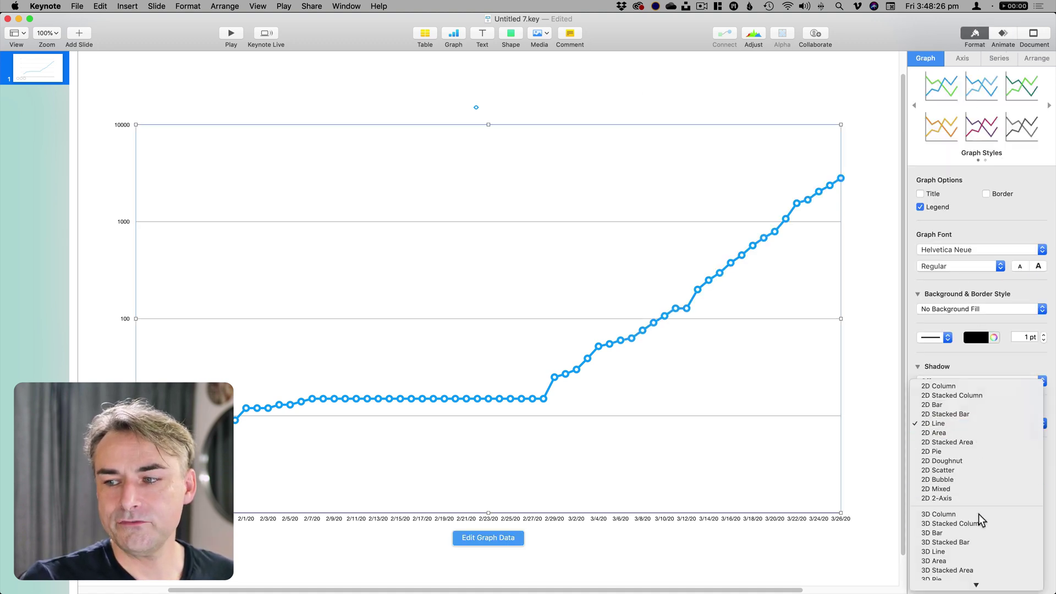
{"action": "left_click", "coordinate": [973, 554]}
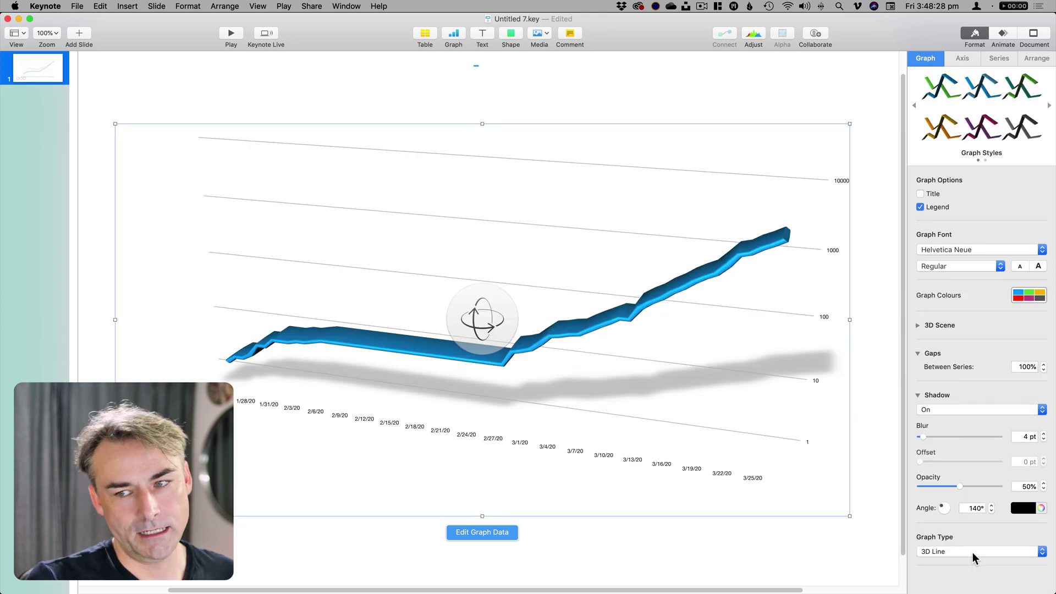
{"action": "left_click_drag", "start_coordinate": [484, 330], "coordinate": [404, 420]}
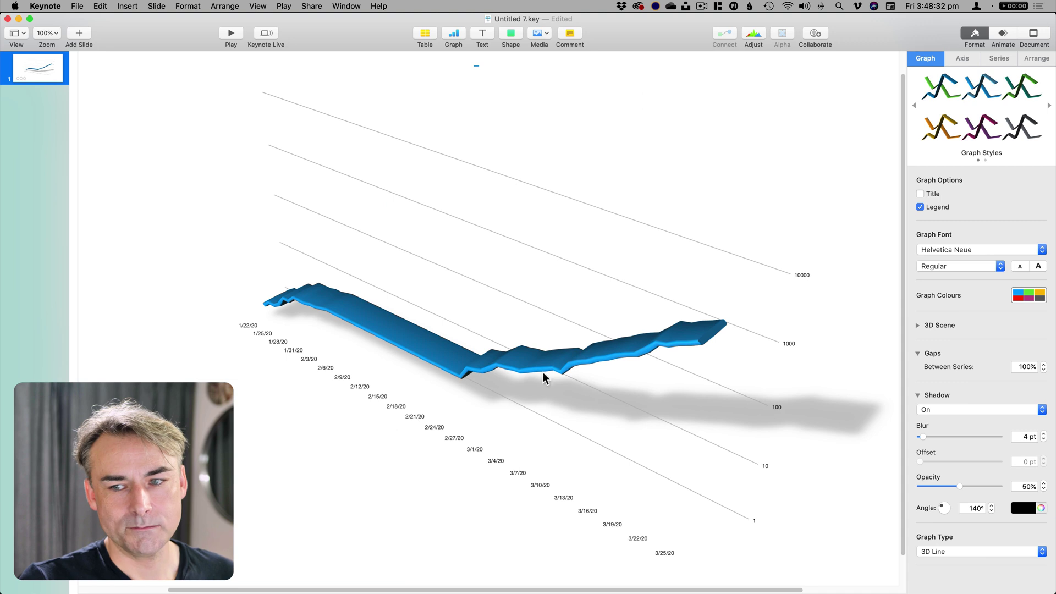
Rotate the 3D line graph to a flatter, more frontal view of about 15.4° X and -17.6° Y.
{"action": "left_click_drag", "start_coordinate": [543, 377], "coordinate": [542, 376]}
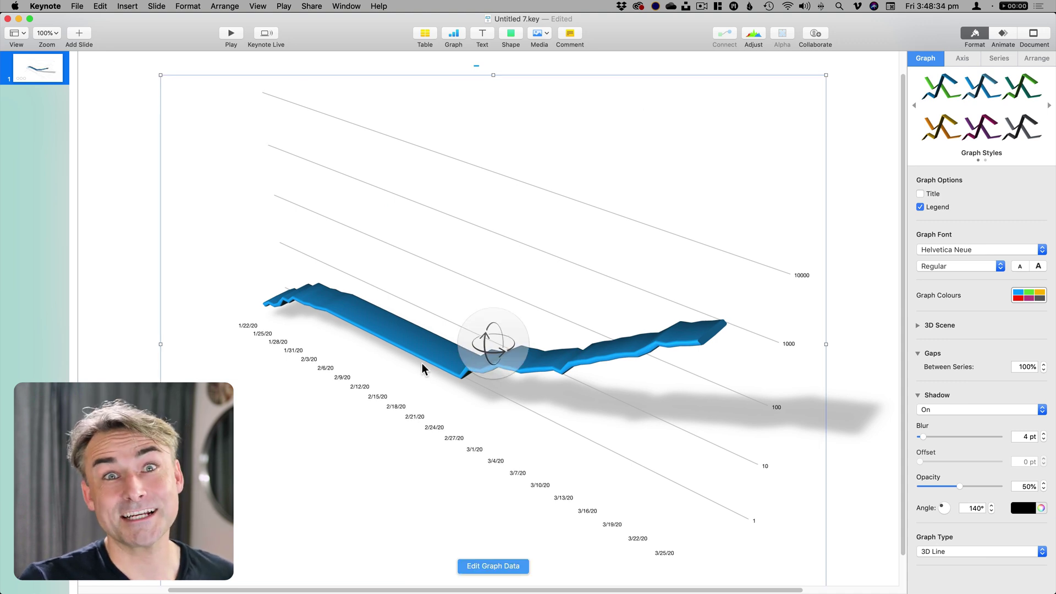
{"action": "left_click_drag", "start_coordinate": [473, 348], "coordinate": [504, 299]}
Try Number value labels on the graph's data series and set them back to None.
{"action": "left_click", "coordinate": [962, 58]}
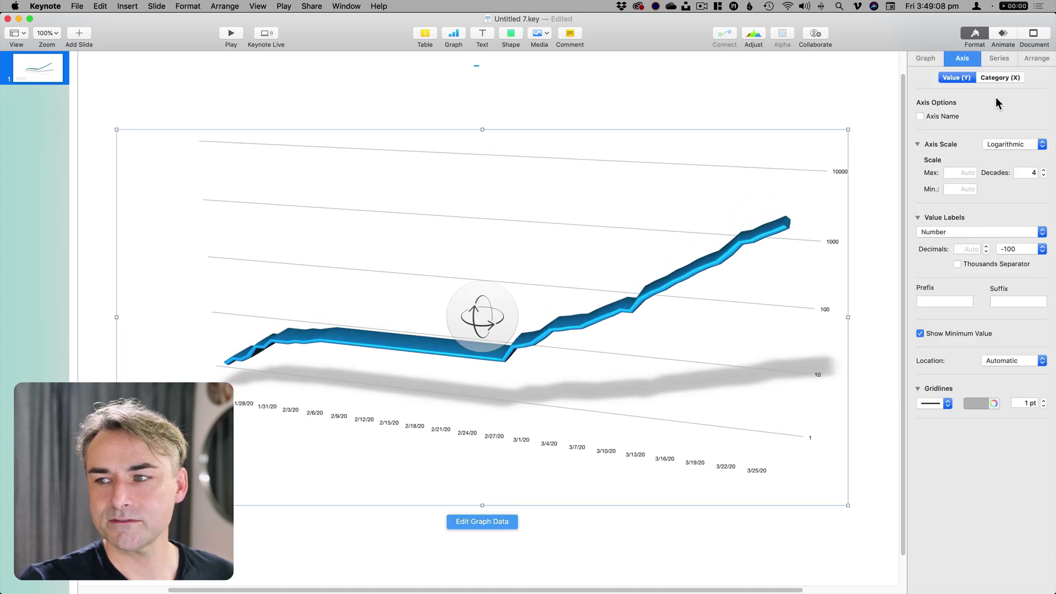
{"action": "left_click", "coordinate": [1026, 144]}
{"action": "left_click", "coordinate": [962, 61]}
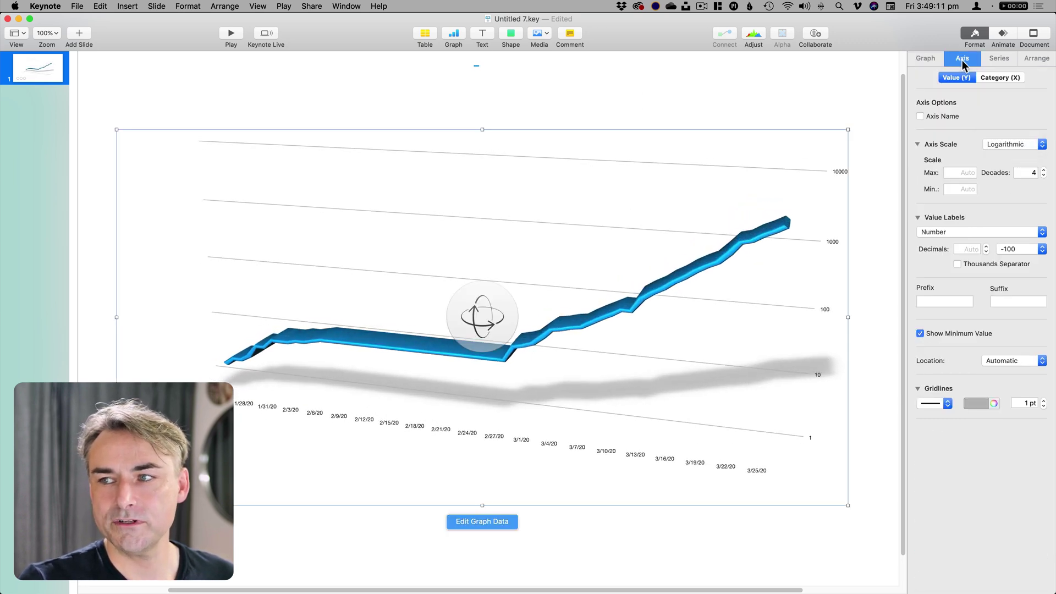
{"action": "left_click", "coordinate": [994, 57]}
{"action": "left_click", "coordinate": [949, 98]}
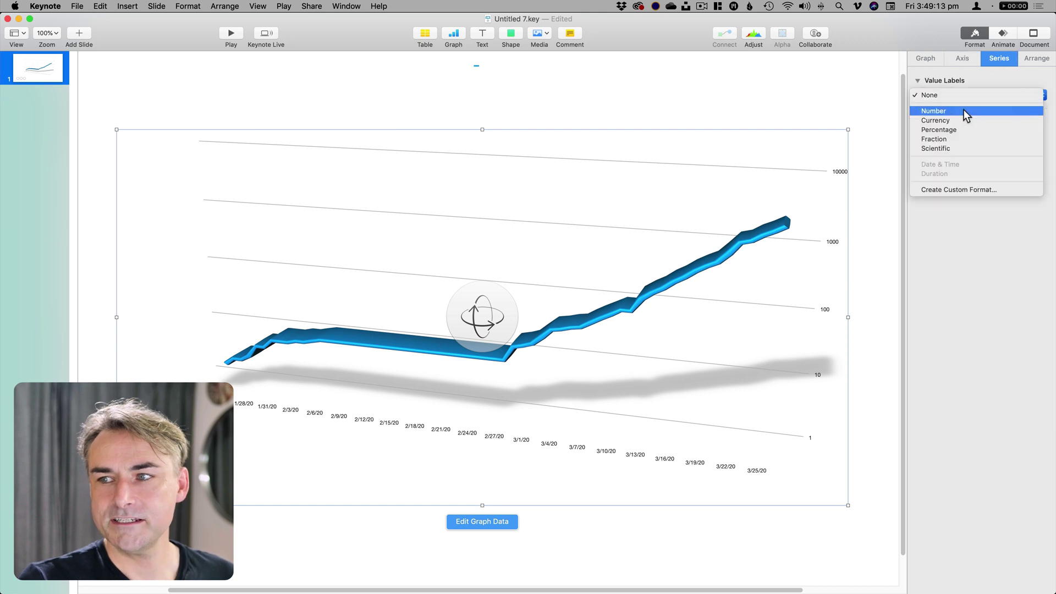
{"action": "left_click", "coordinate": [964, 111]}
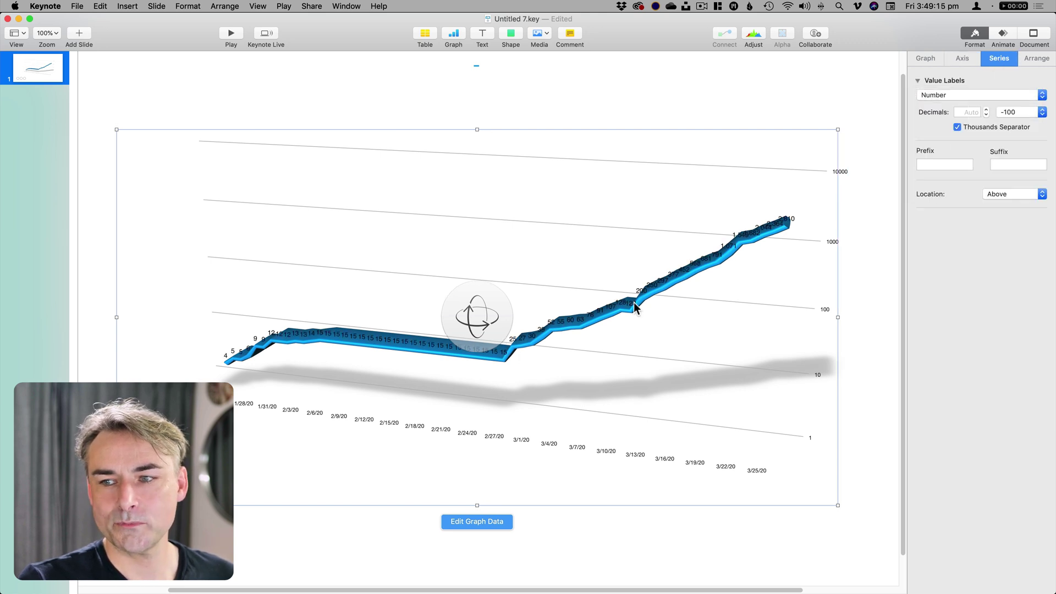
{"action": "left_click", "coordinate": [954, 92]}
{"action": "left_click", "coordinate": [956, 80]}
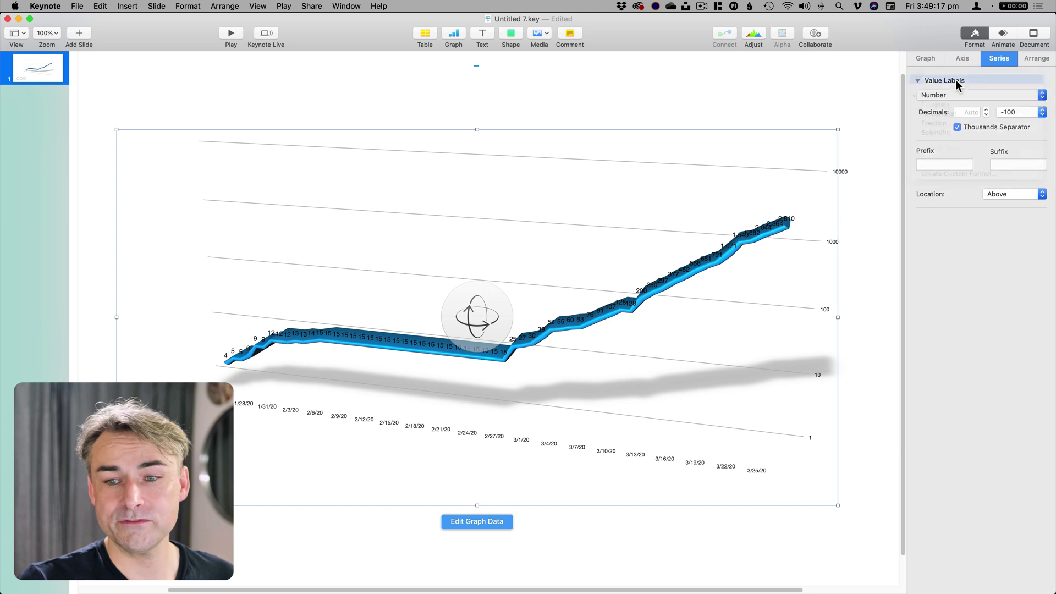
Reduce the 3D scene's graph depth to its minimum and set the lighting style to Glossy.
{"action": "left_click", "coordinate": [926, 59]}
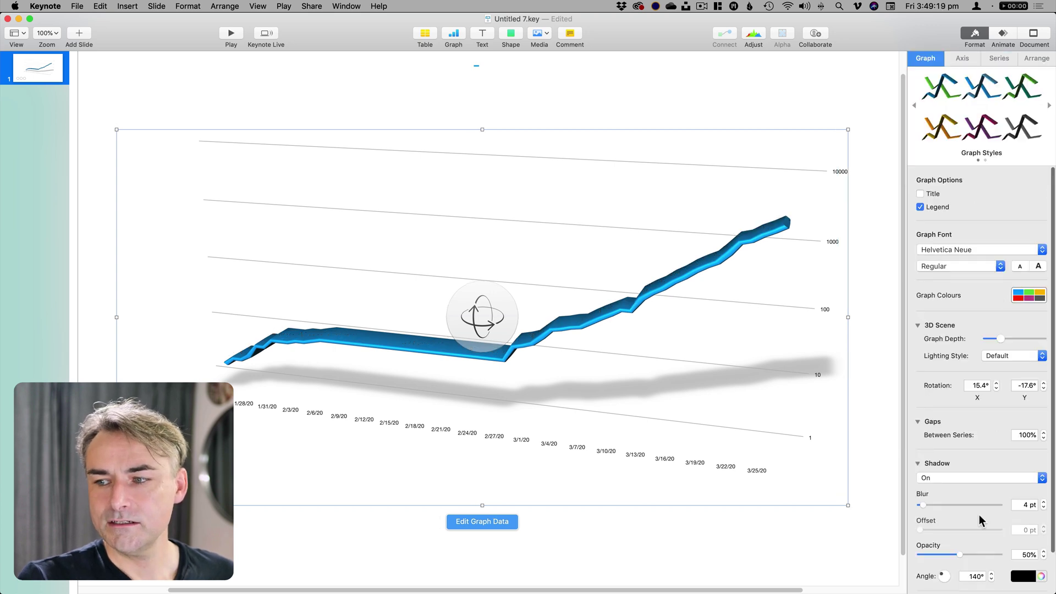
{"action": "left_click_drag", "start_coordinate": [1004, 341], "coordinate": [948, 341]}
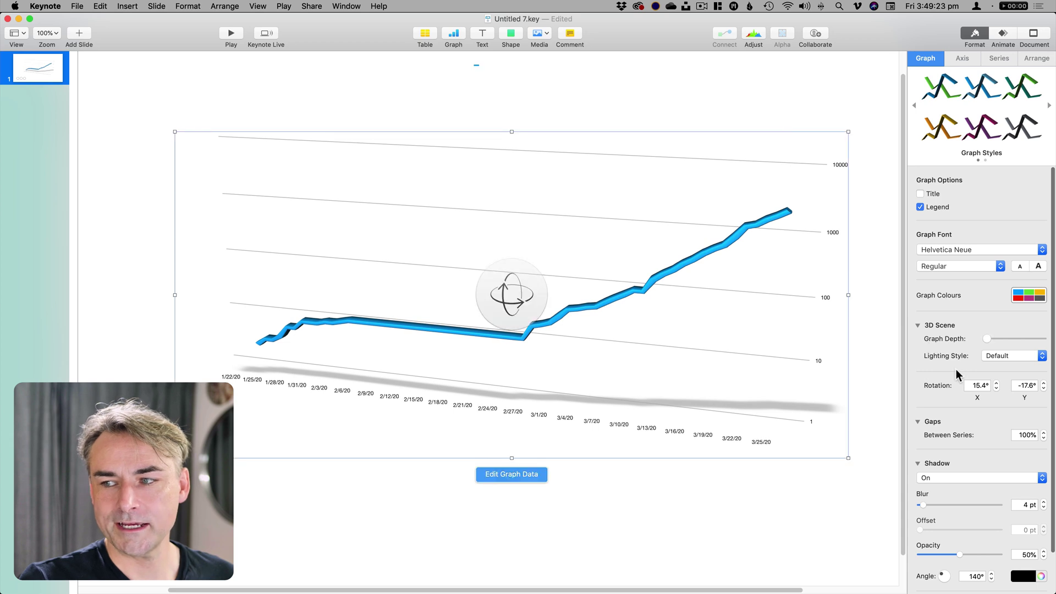
{"action": "left_click", "coordinate": [994, 356]}
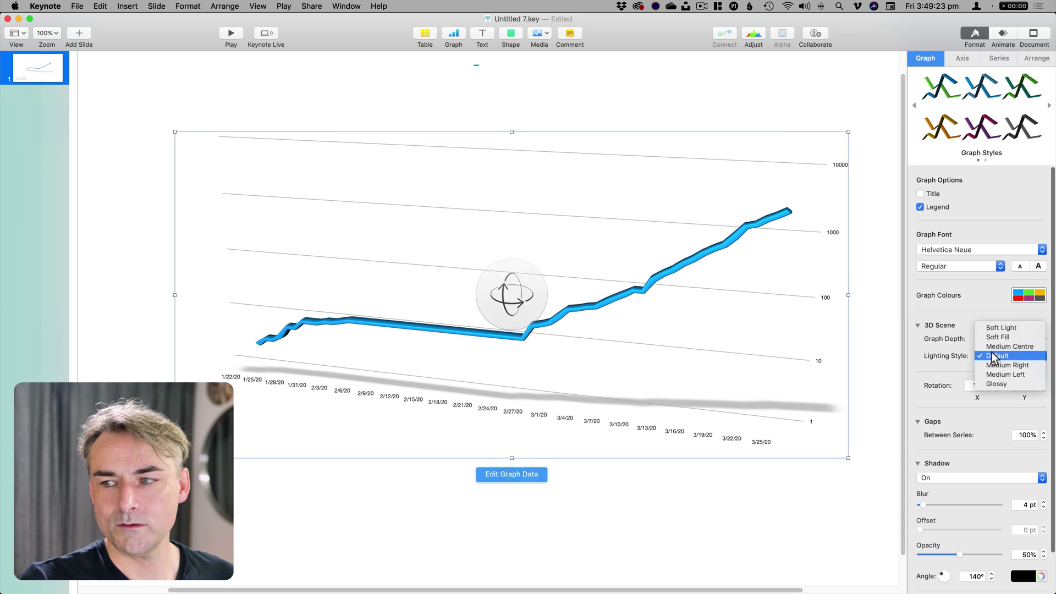
{"action": "left_click", "coordinate": [984, 383]}
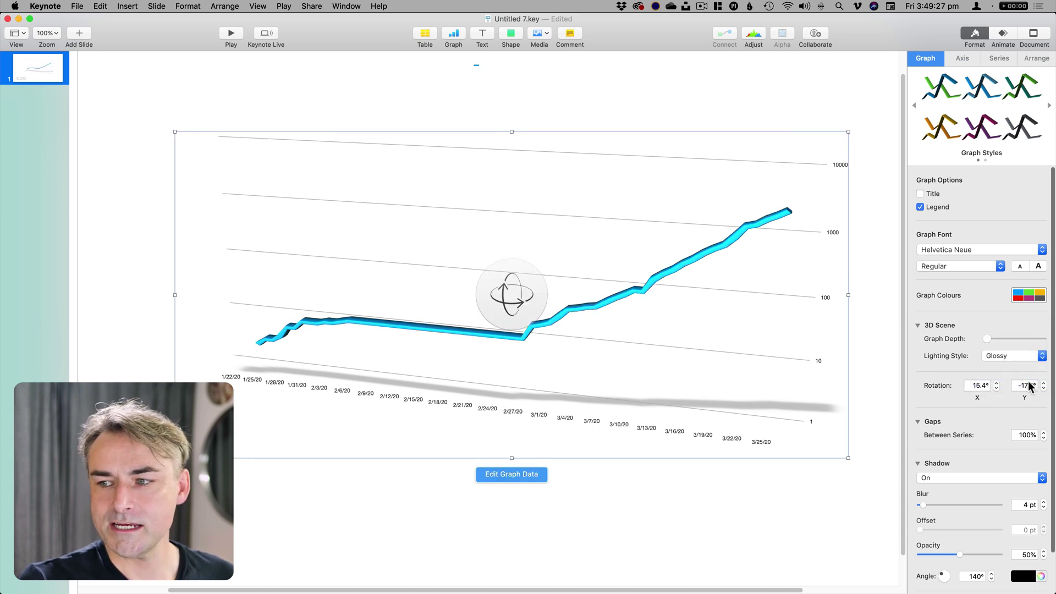
Turn off the graph's shadow and rotate it closer to front-on, about 7.8° X and -8.7° Y.
{"action": "left_click", "coordinate": [925, 478]}
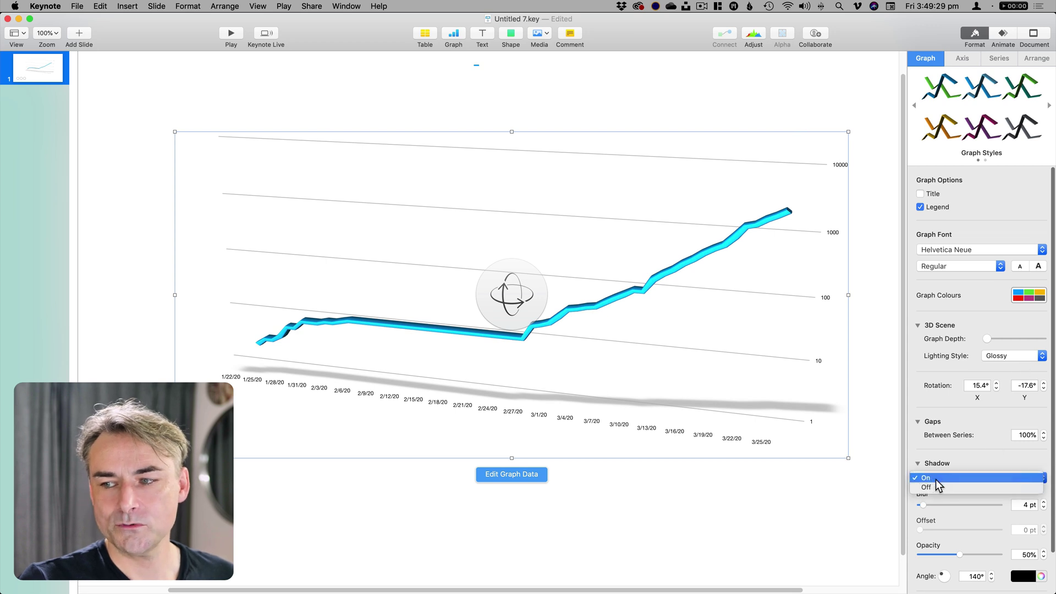
{"action": "left_click", "coordinate": [936, 483]}
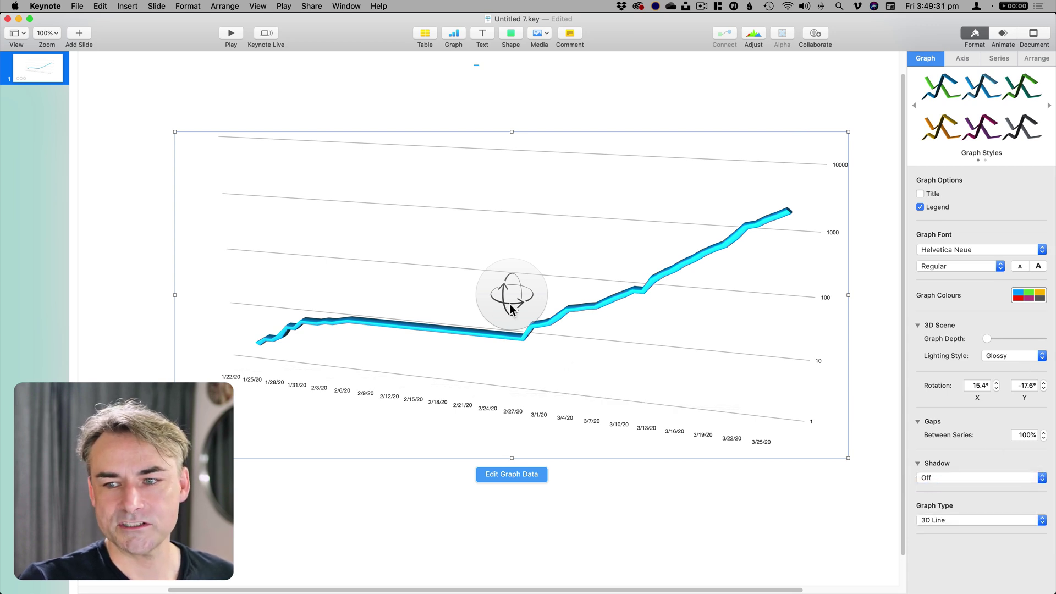
{"action": "left_click_drag", "start_coordinate": [510, 303], "coordinate": [528, 288]}
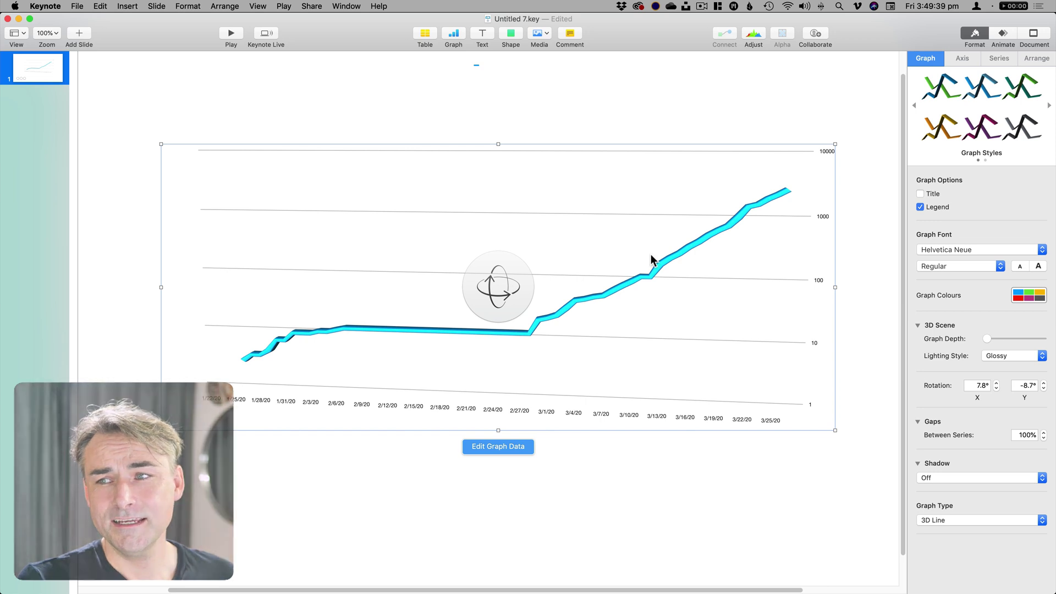
Try green on the line series, recolour it orange-red from the colour swatches, and rotate the graph to a slightly steeper angle.
{"action": "key", "text": "super+shift+c"}
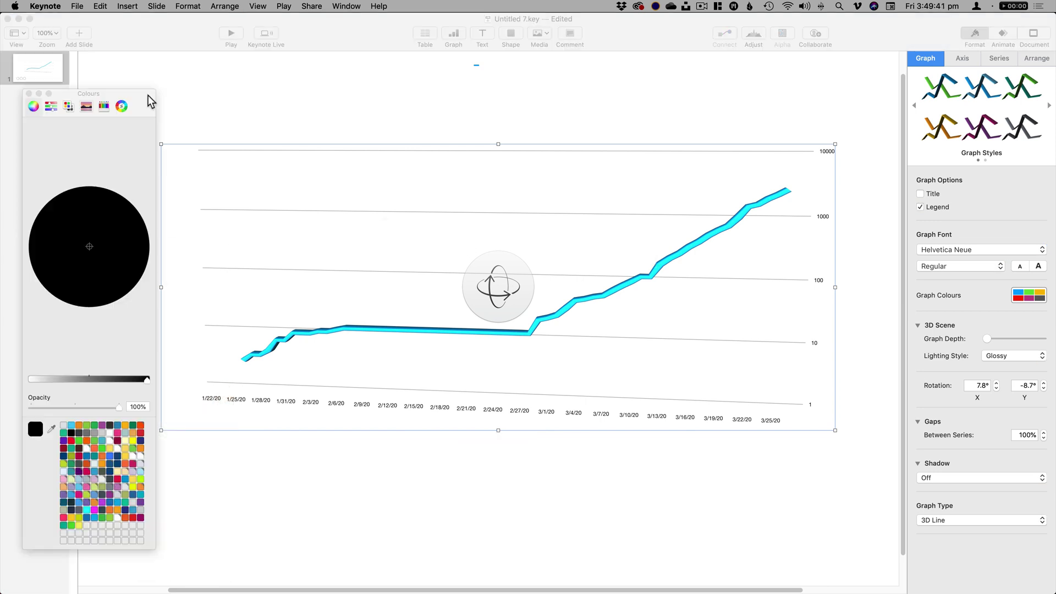
{"action": "left_click_drag", "start_coordinate": [148, 99], "coordinate": [172, 103]}
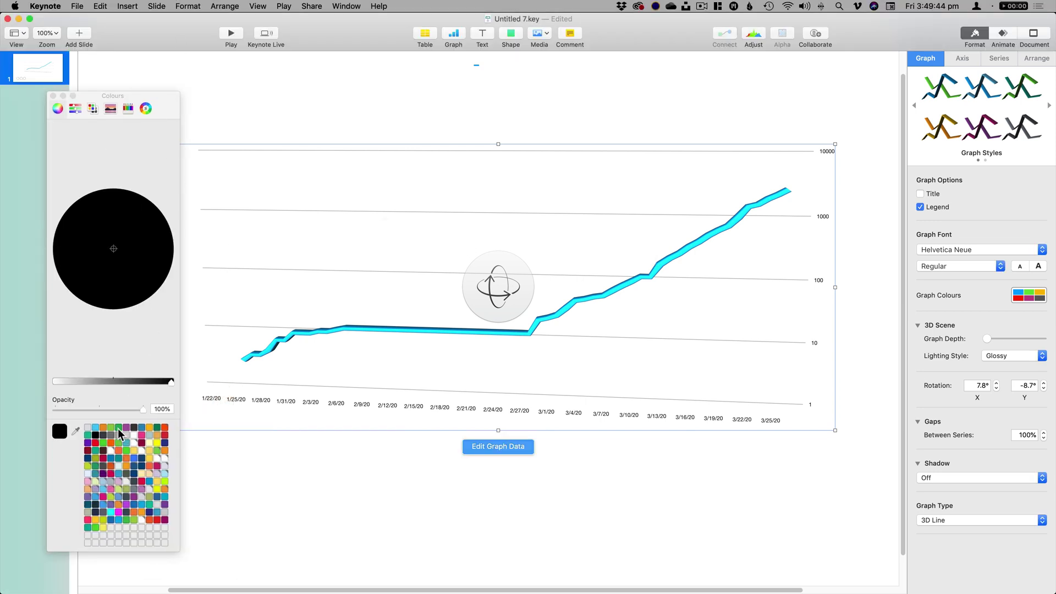
{"action": "left_click_drag", "start_coordinate": [109, 441], "coordinate": [355, 330]}
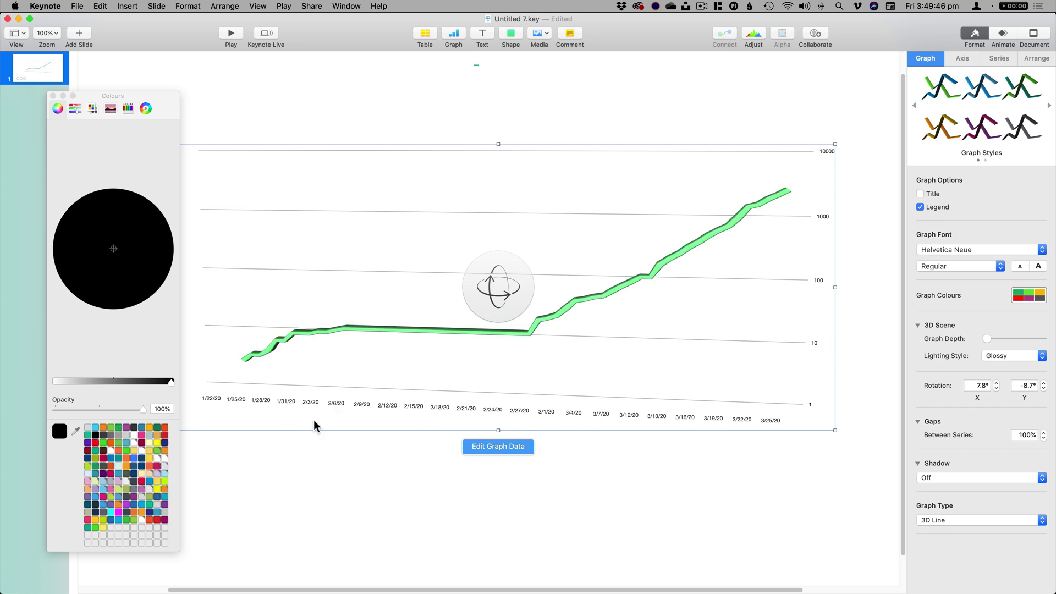
{"action": "left_click_drag", "start_coordinate": [167, 428], "coordinate": [349, 341]}
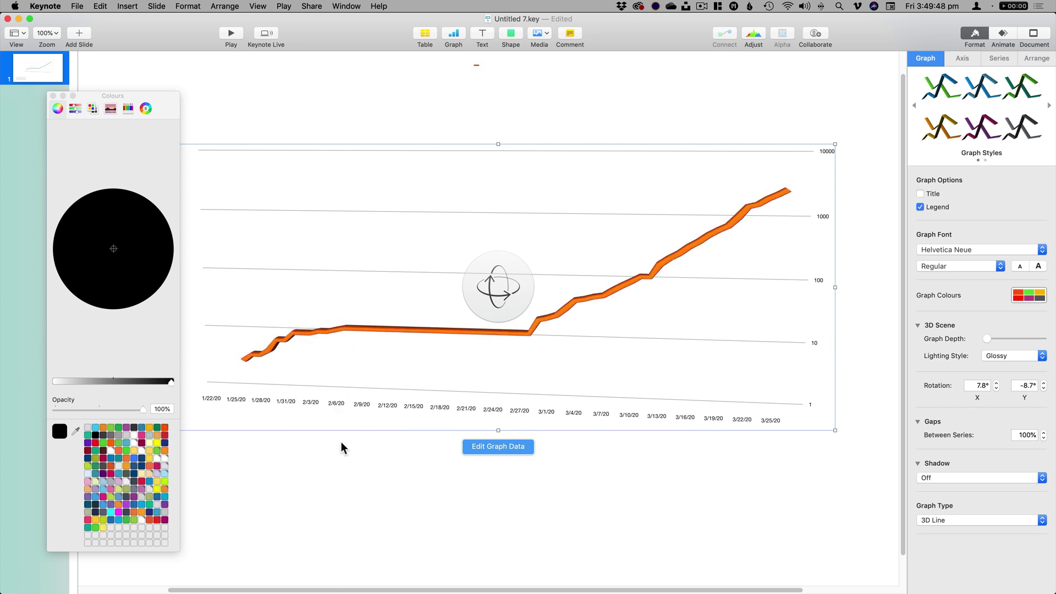
{"action": "left_click", "coordinate": [54, 96]}
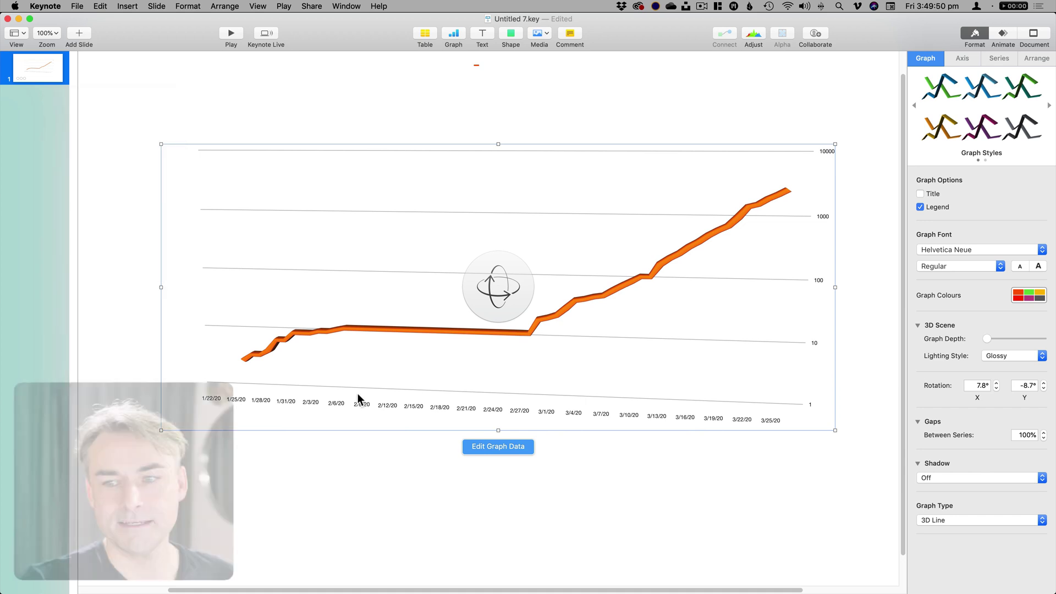
{"action": "left_click_drag", "start_coordinate": [482, 305], "coordinate": [490, 308]}
Change the graph's build-in effect to 3D Grow with By Series delivery and preview the build sequence.
{"action": "left_click", "coordinate": [1003, 35]}
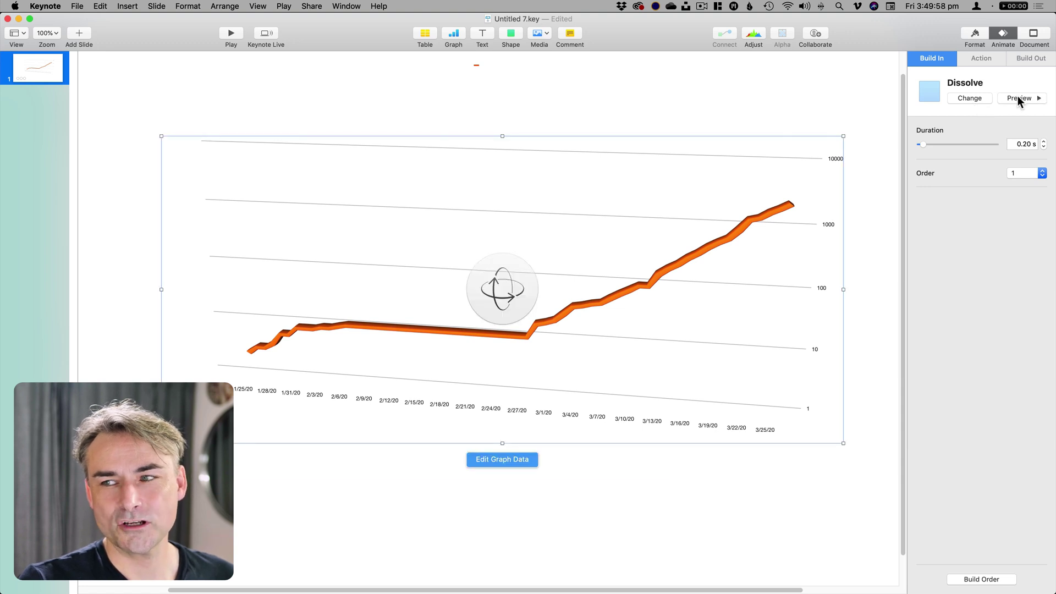
{"action": "left_click", "coordinate": [977, 98]}
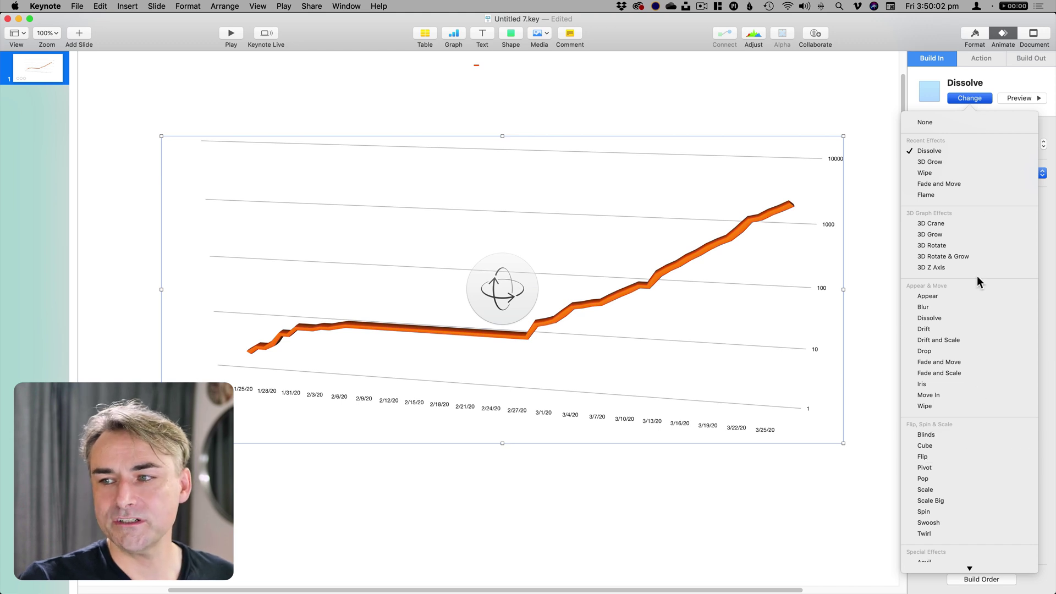
{"action": "left_click", "coordinate": [931, 235]}
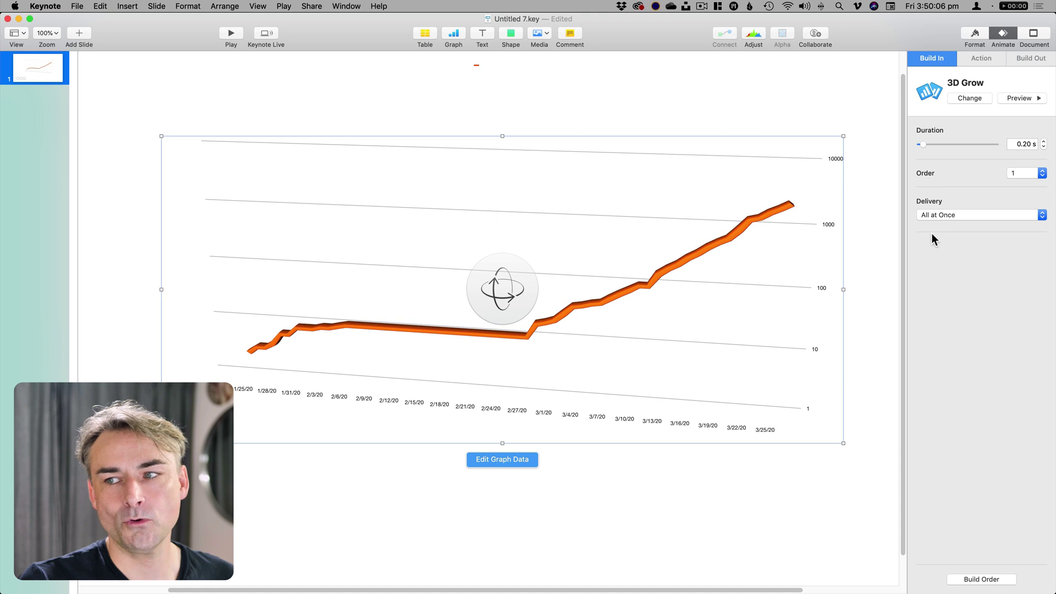
{"action": "left_click", "coordinate": [947, 215]}
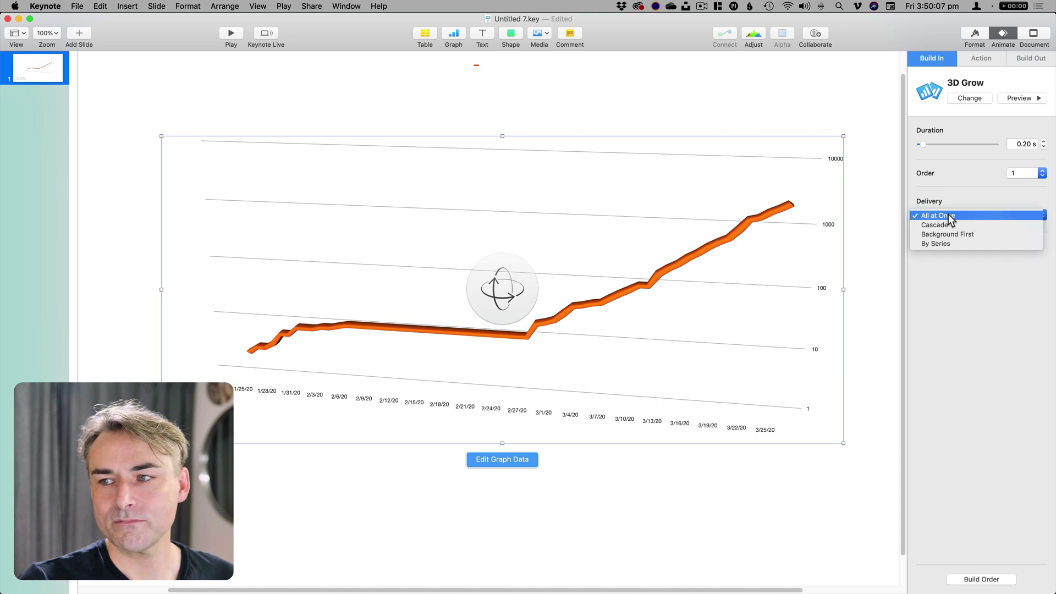
{"action": "left_click", "coordinate": [943, 243]}
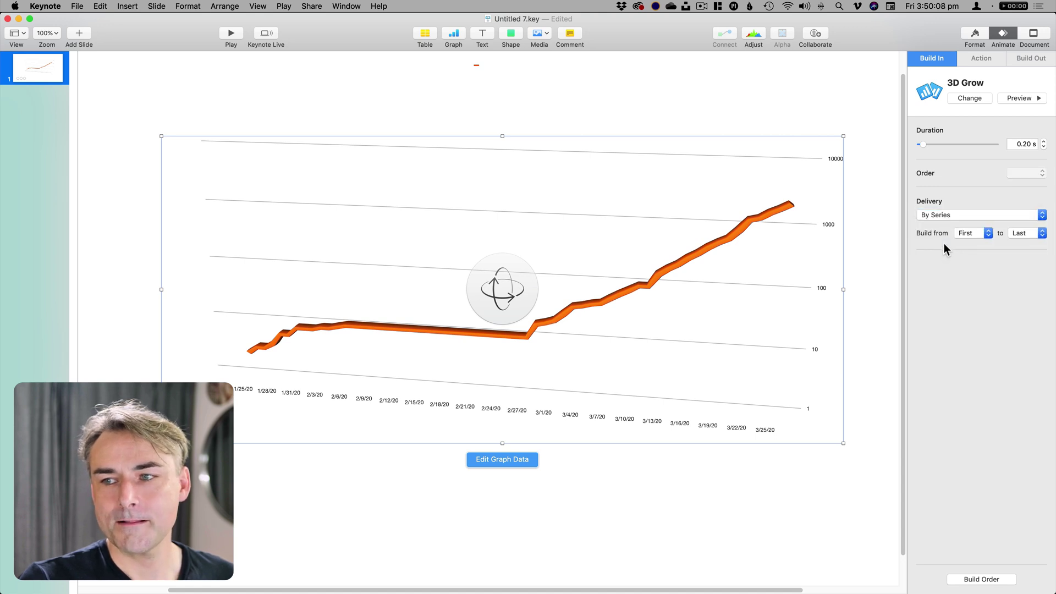
{"action": "left_click", "coordinate": [980, 579]}
{"action": "left_click", "coordinate": [933, 557]}
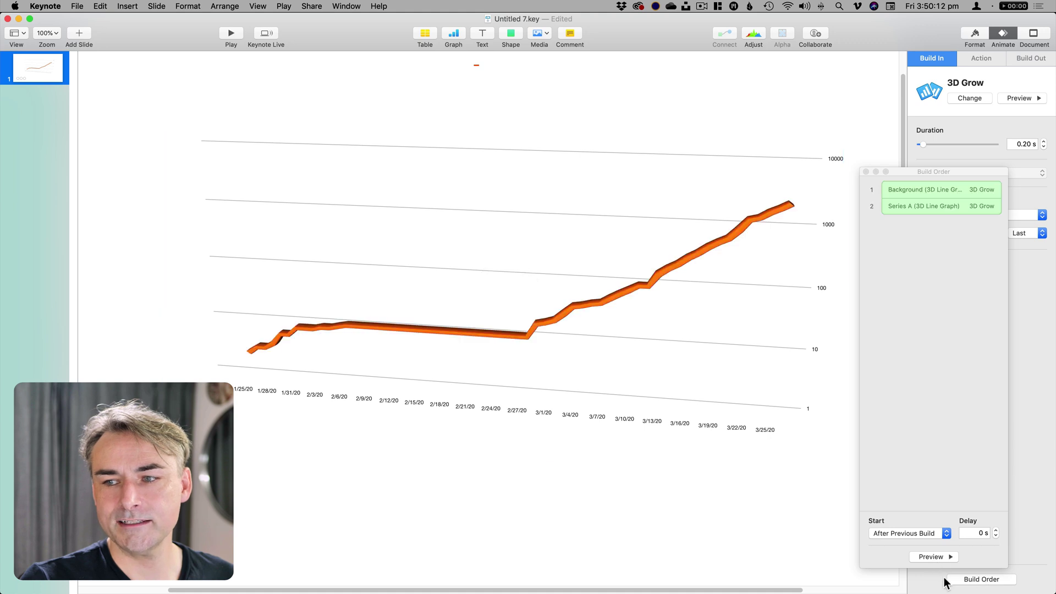
Set the duration of the background and series builds to 3.00 s and preview the sequence.
{"action": "left_click", "coordinate": [1043, 141]}
{"action": "left_click", "coordinate": [1043, 141]}
{"action": "left_click", "coordinate": [1043, 140]}
{"action": "left_click", "coordinate": [1042, 141]}
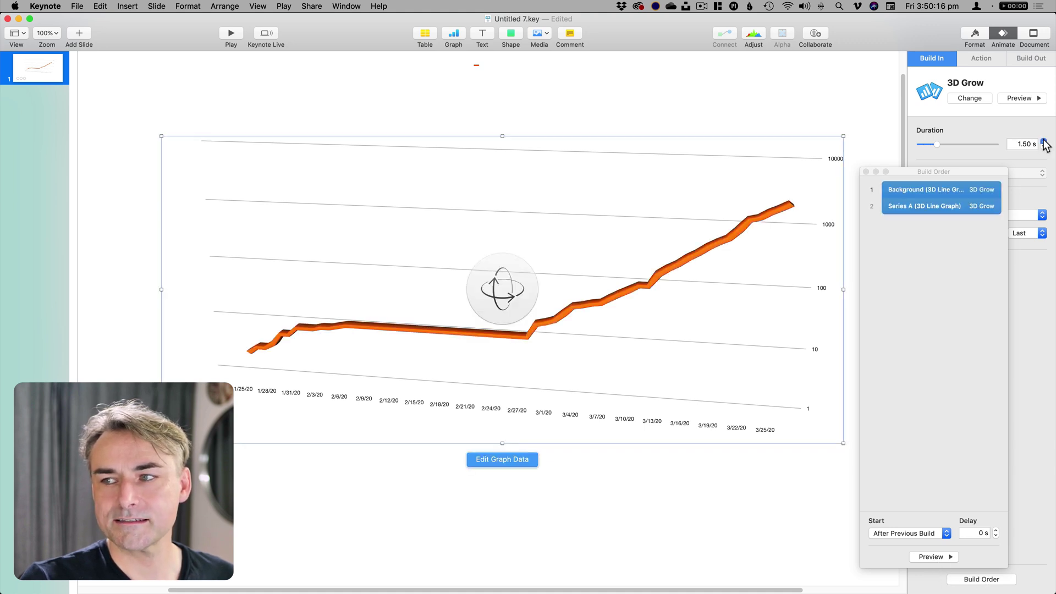
{"action": "left_click", "coordinate": [1043, 141]}
{"action": "left_click", "coordinate": [1043, 141]}
{"action": "left_click", "coordinate": [1042, 141]}
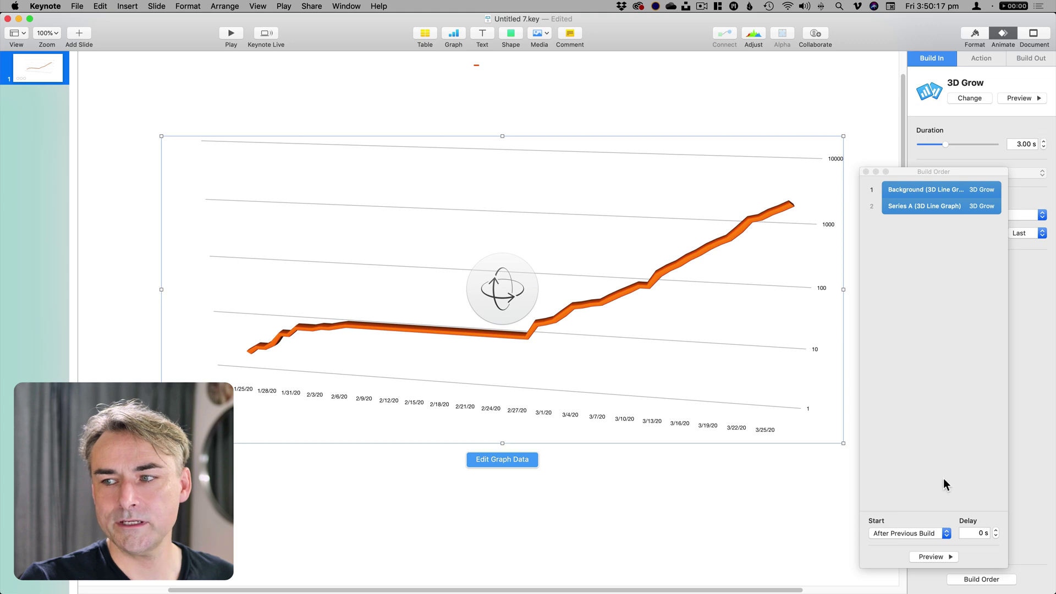
{"action": "left_click", "coordinate": [915, 556]}
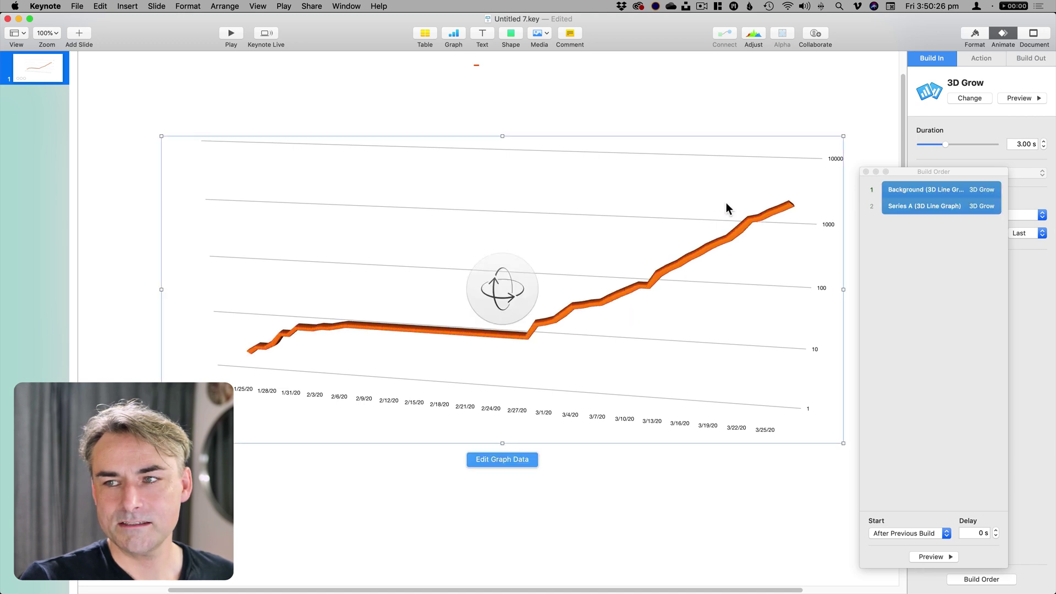
Play the slide full screen to check the 3D Grow animation, exit playback and close the build order list.
{"action": "left_click", "coordinate": [231, 34]}
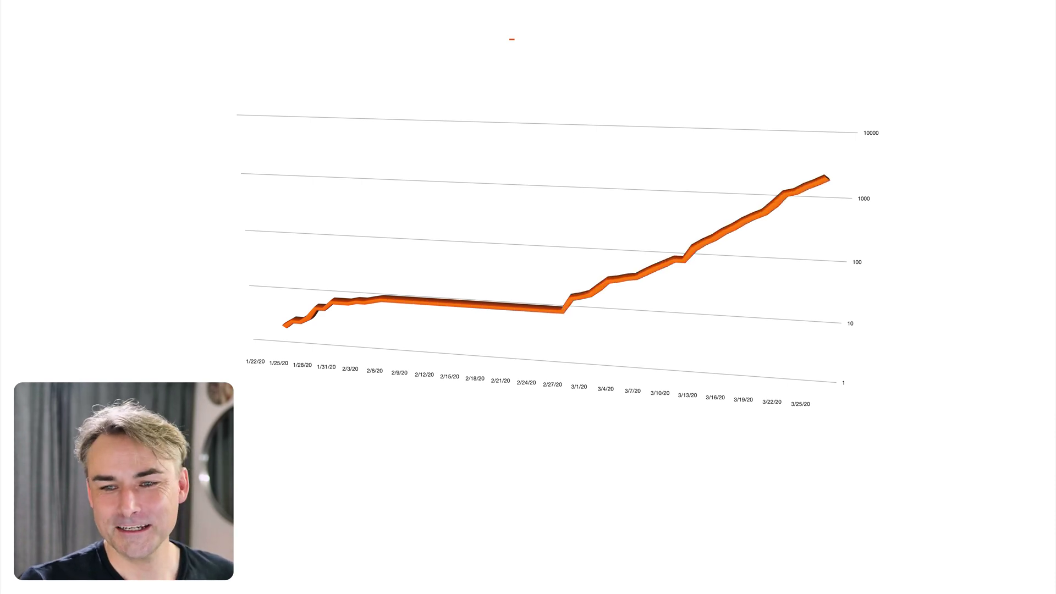
{"action": "key", "text": "Escape"}
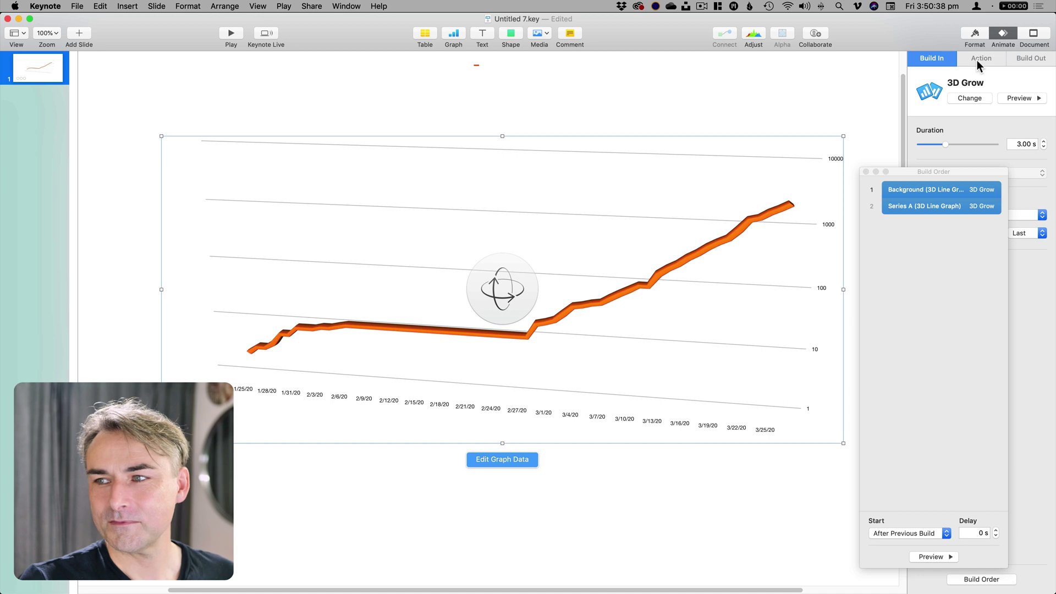
{"action": "left_click", "coordinate": [866, 172]}
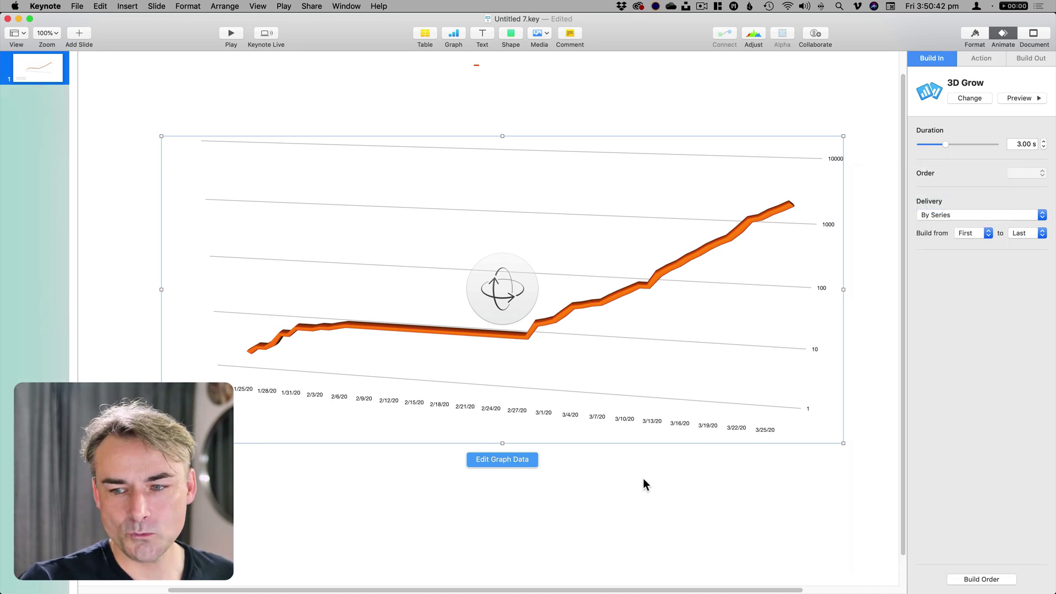
{"action": "left_click", "coordinate": [674, 492]}
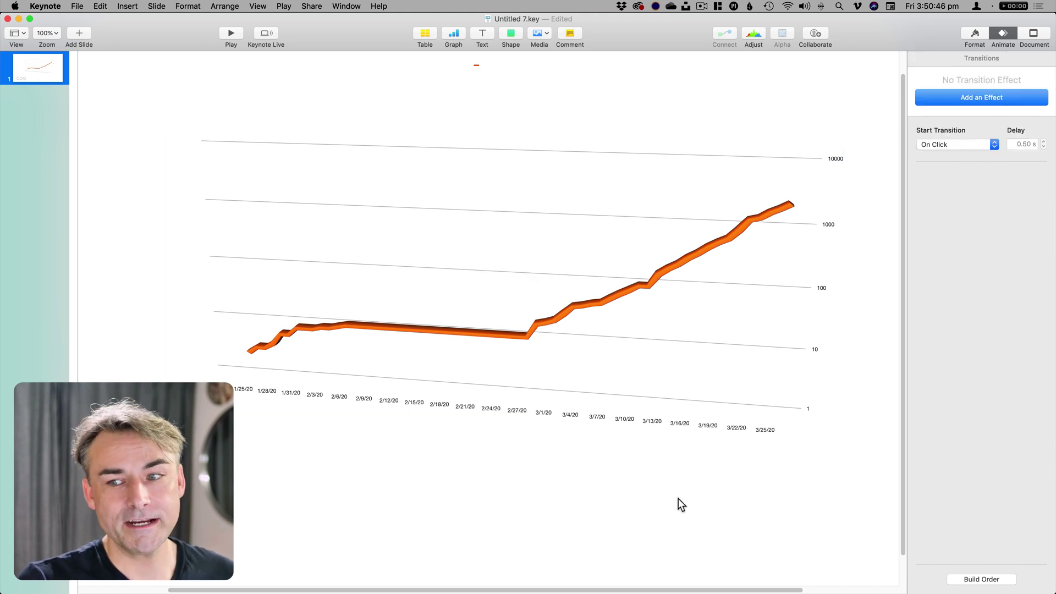
{"action": "left_click", "coordinate": [77, 6]}
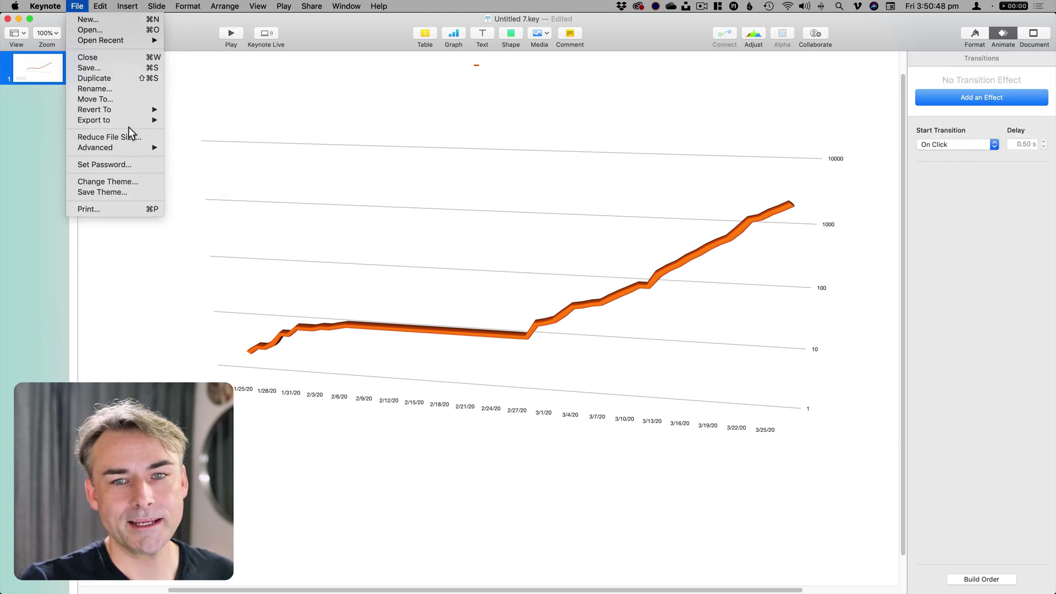
{"action": "mouse_move", "coordinate": [138, 121]}
{"action": "left_click", "coordinate": [220, 141]}
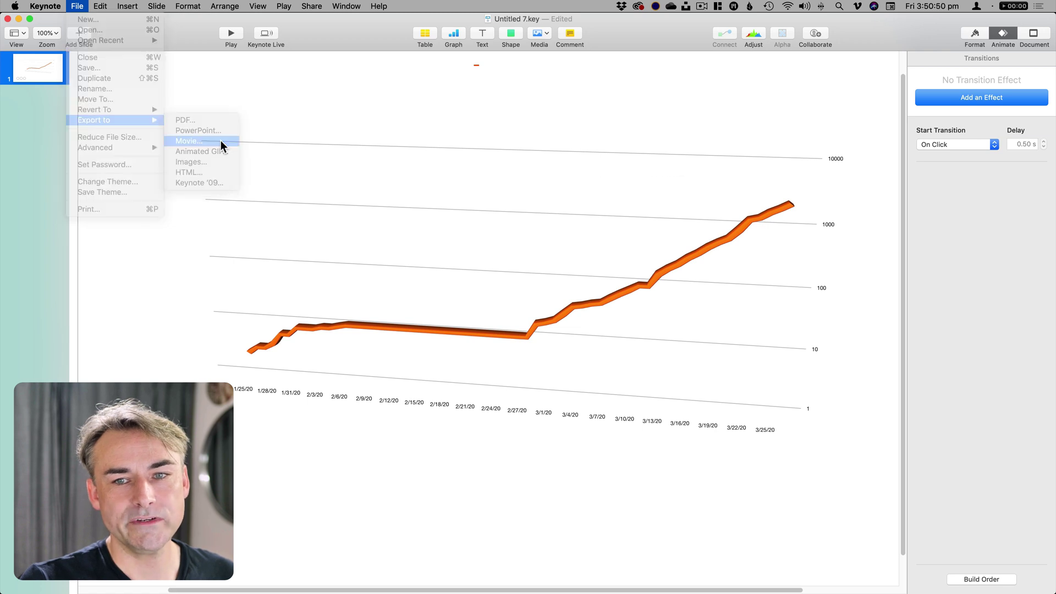
{"action": "left_click", "coordinate": [572, 213]}
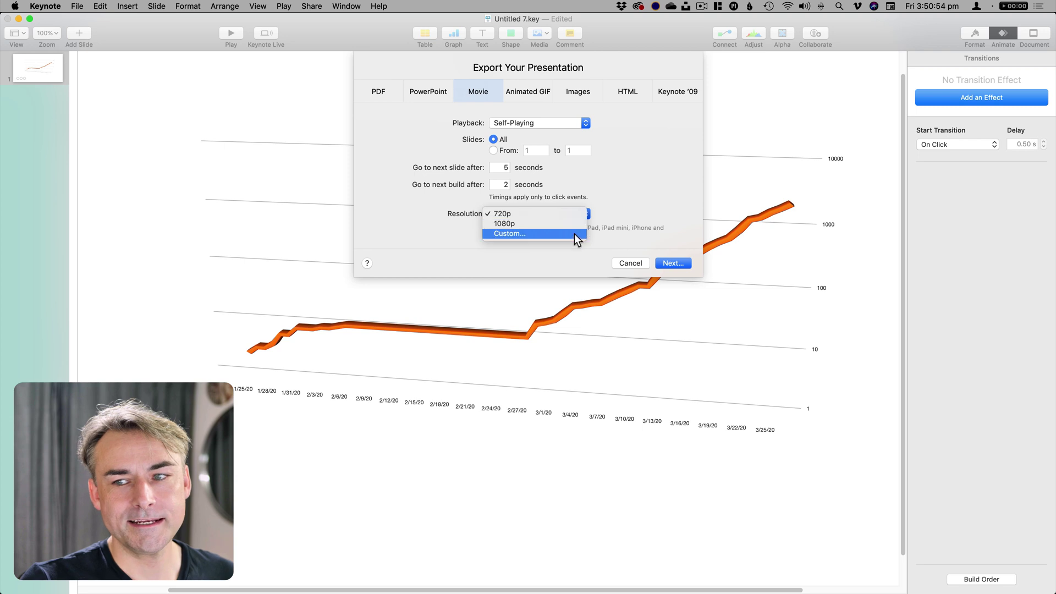
{"action": "left_click", "coordinate": [574, 233]}
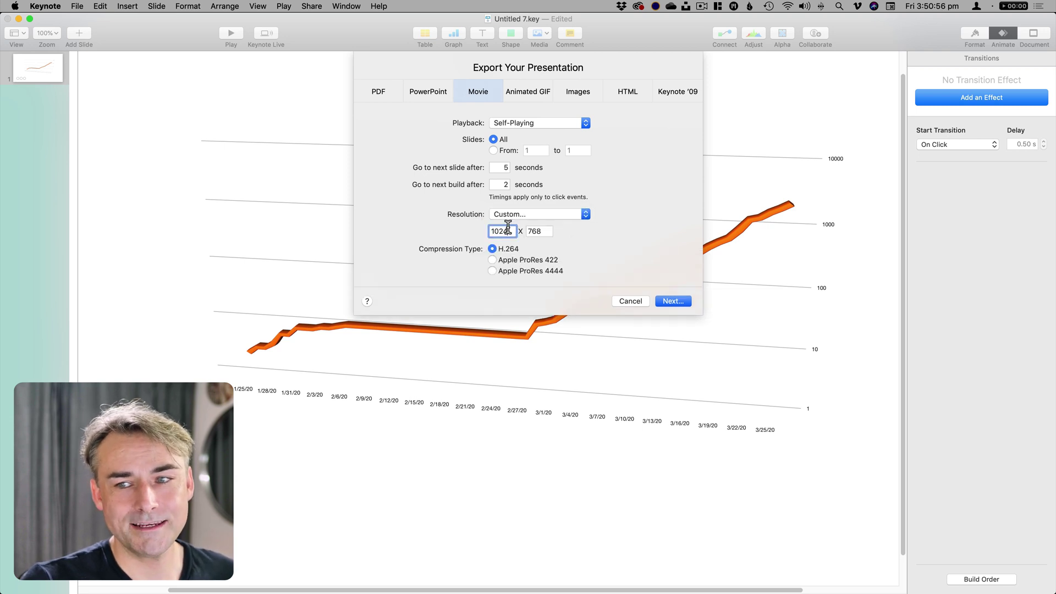
{"action": "double_click", "coordinate": [508, 226]}
{"action": "type", "text": "3840"}
{"action": "key", "text": "Tab"}
{"action": "type", "text": "210"}
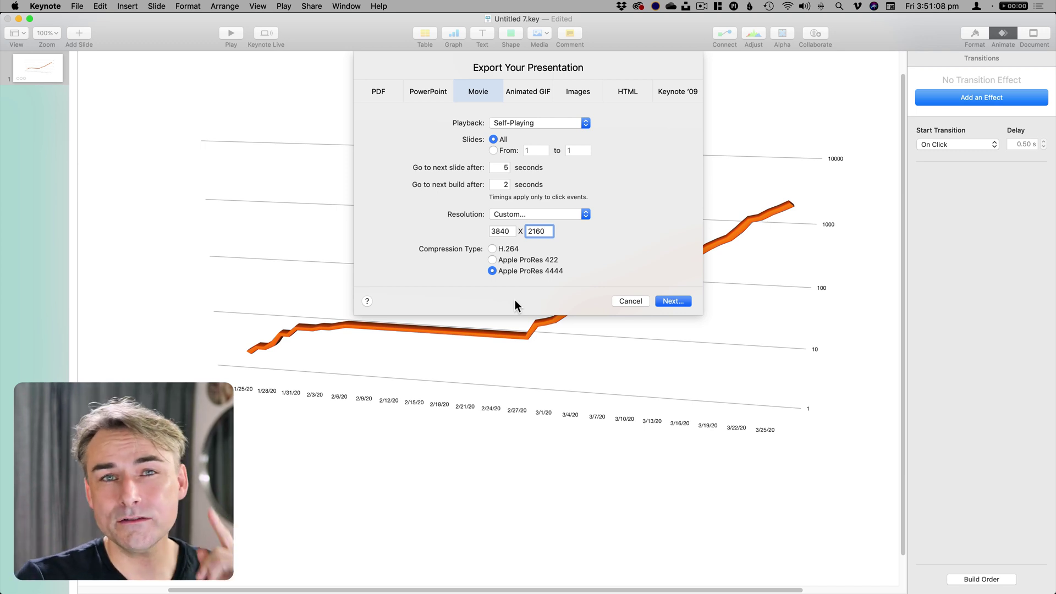
{"action": "left_click", "coordinate": [619, 301]}
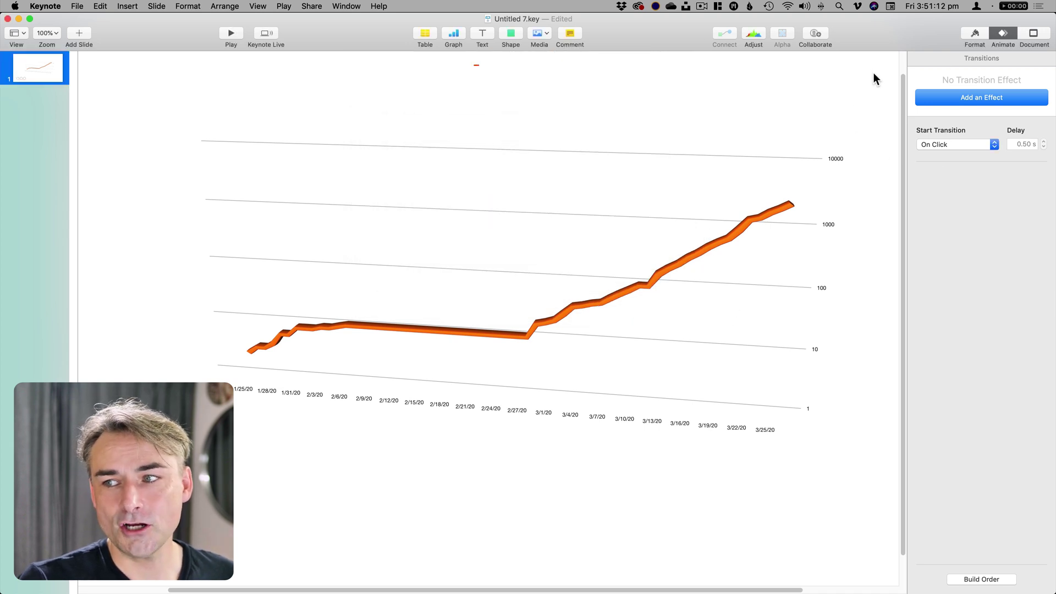
Change the slide background from a colour fill to No Fill.
{"action": "left_click", "coordinate": [975, 34]}
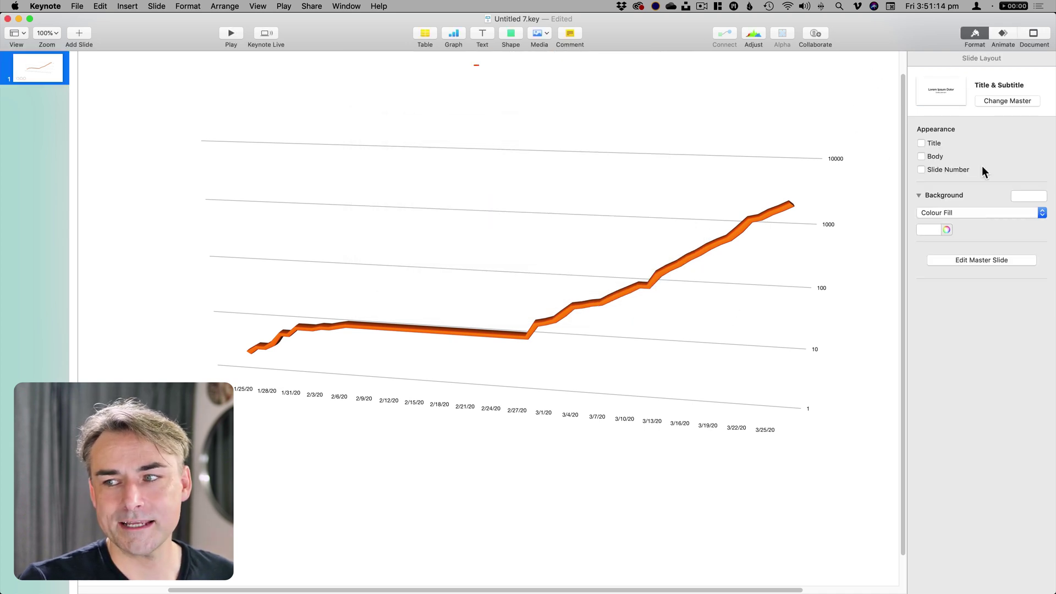
{"action": "left_click", "coordinate": [968, 214]}
{"action": "left_click", "coordinate": [977, 200]}
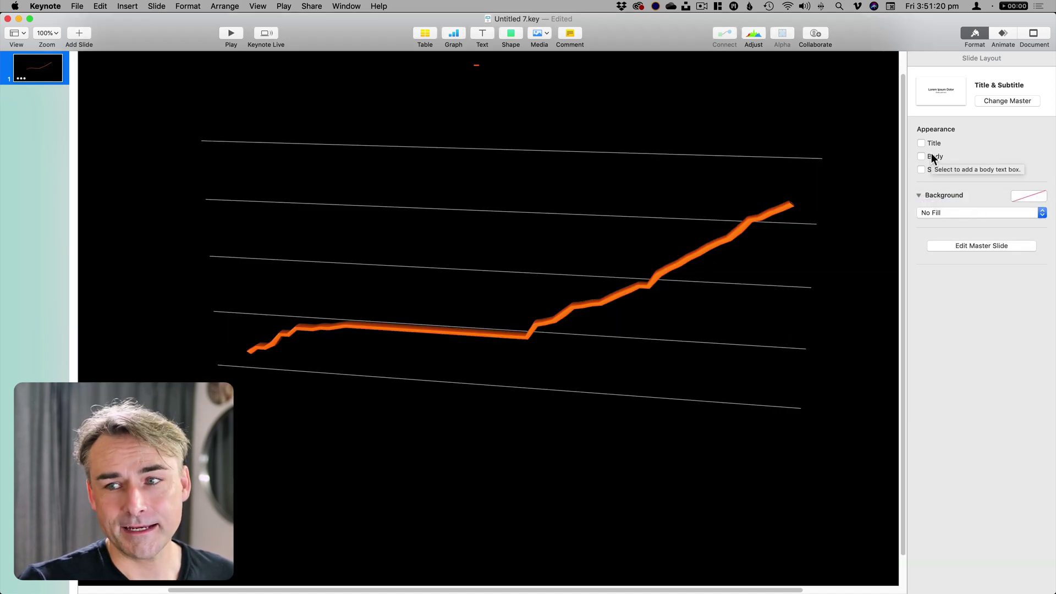
Set up a movie export at custom resolution 3840 x 2160 with Apple ProRes 4444 compression and transparent backgrounds.
{"action": "left_click", "coordinate": [76, 6]}
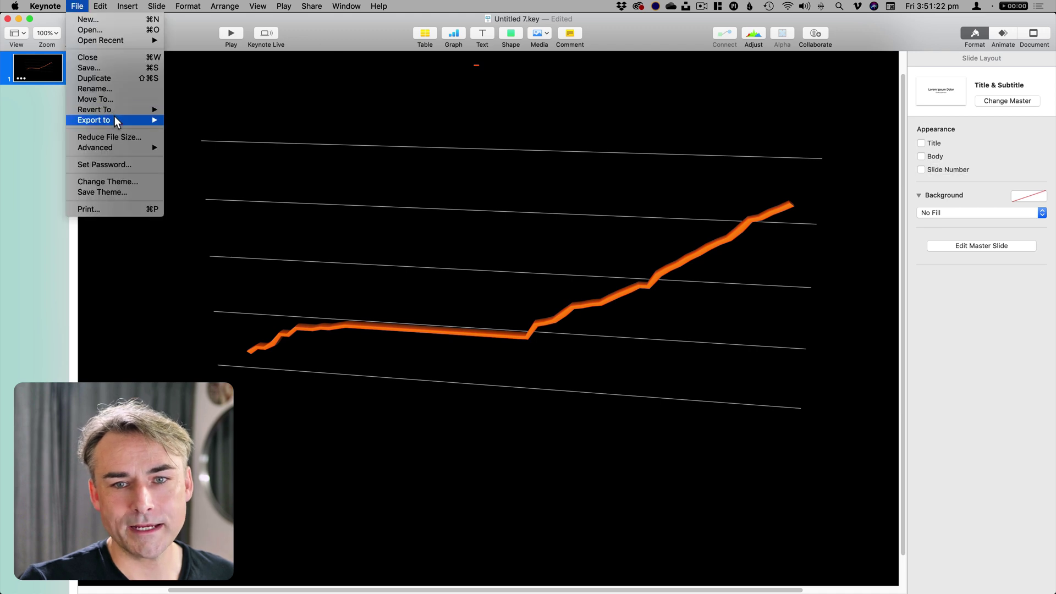
{"action": "mouse_move", "coordinate": [145, 120]}
{"action": "left_click", "coordinate": [226, 140]}
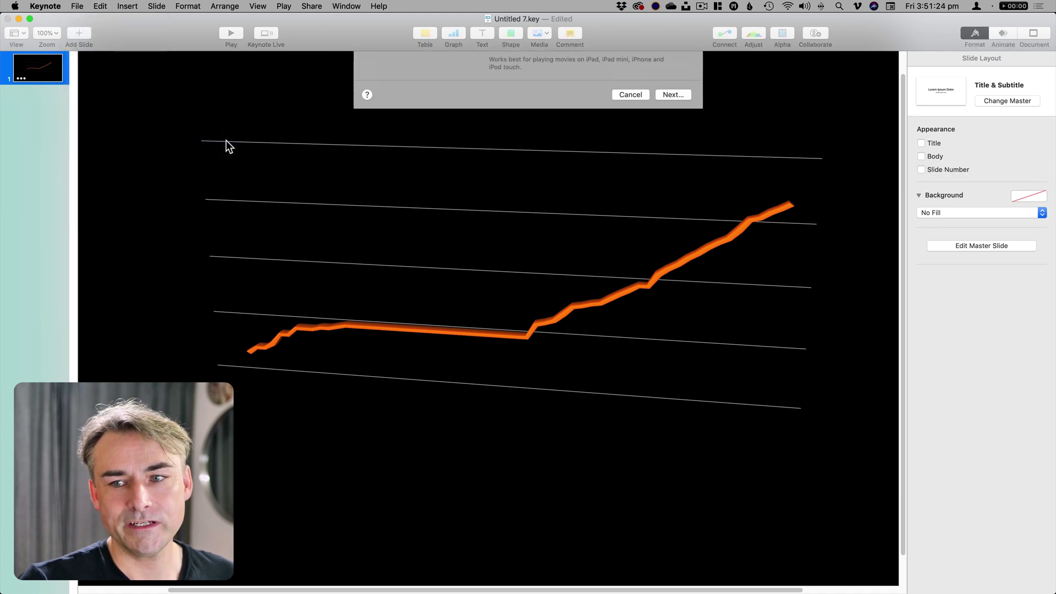
{"action": "left_click", "coordinate": [538, 213]}
{"action": "left_click", "coordinate": [543, 235]}
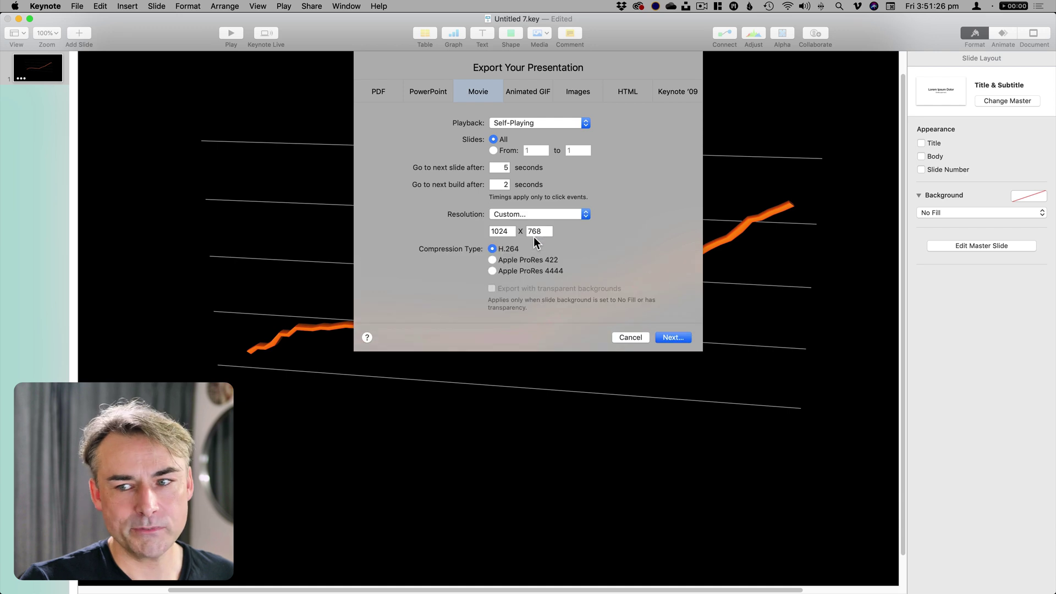
{"action": "double_click", "coordinate": [508, 231]}
{"action": "type", "text": "3840"}
{"action": "key", "text": "Tab"}
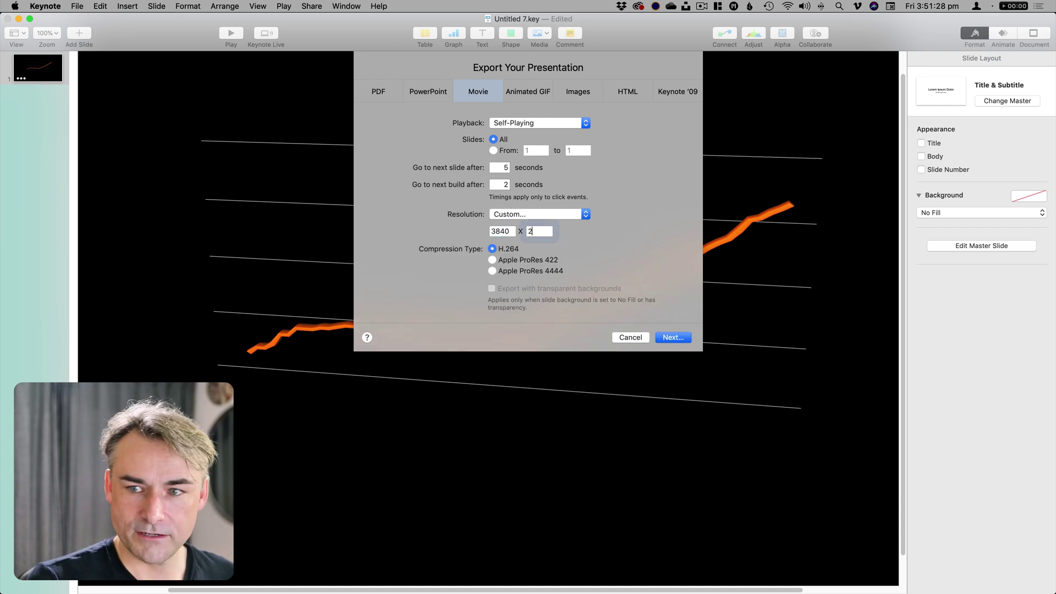
{"action": "type", "text": "2160"}
{"action": "left_click", "coordinate": [546, 272]}
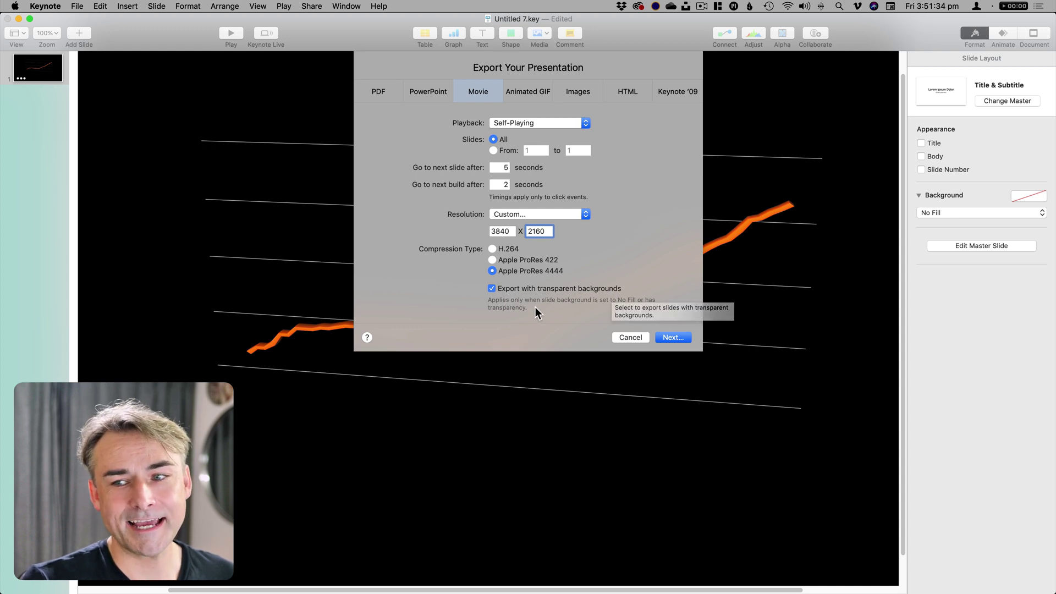
Export the movie to the Desktop under the name "transparent graph".
{"action": "left_click", "coordinate": [673, 338]}
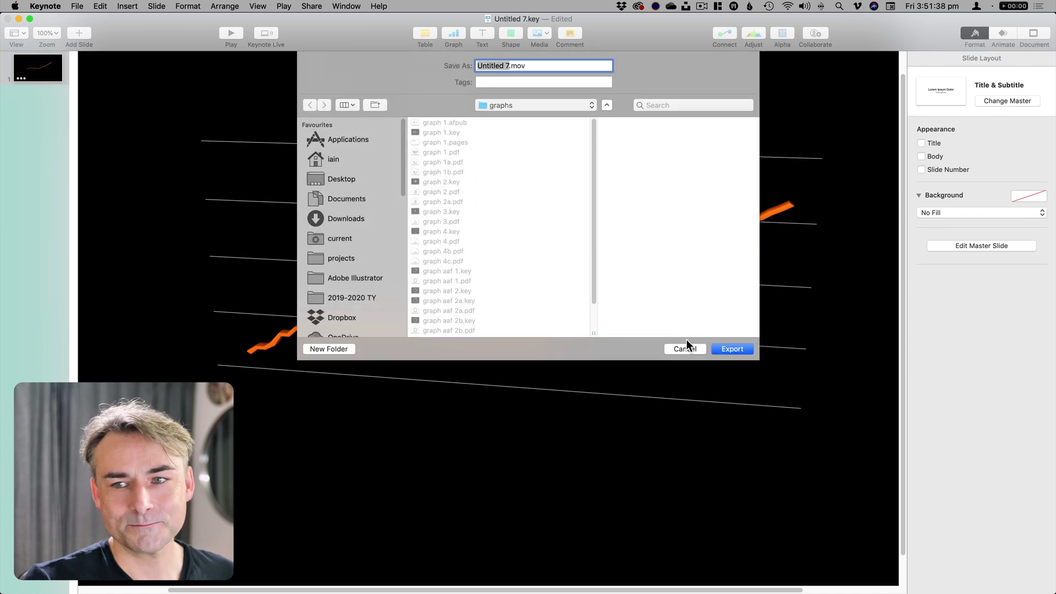
{"action": "left_click", "coordinate": [385, 184]}
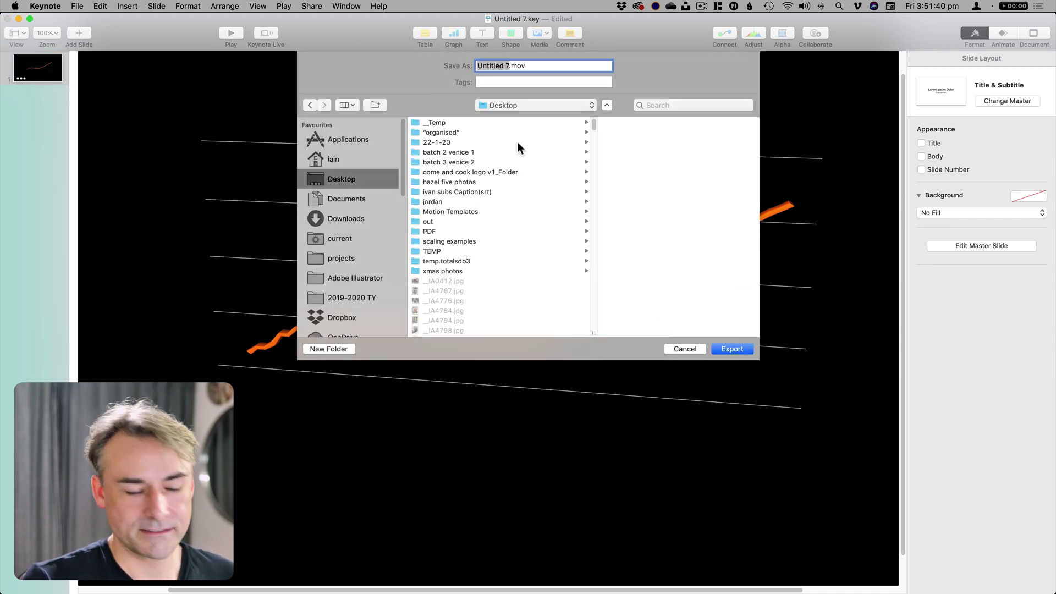
{"action": "type", "text": "transparent "}
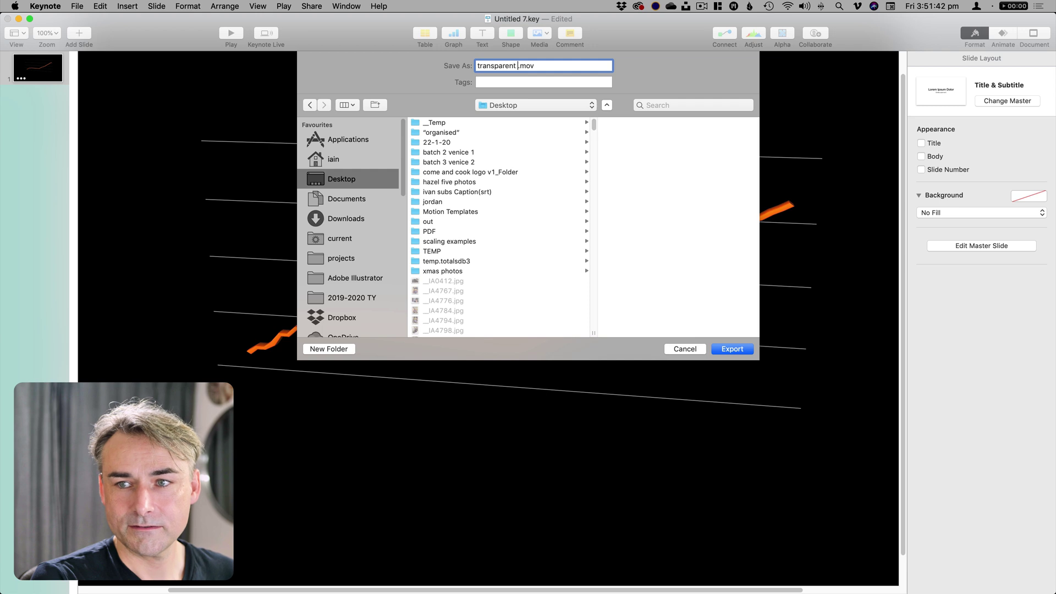
{"action": "type", "text": "graph"}
{"action": "key", "text": "Return"}
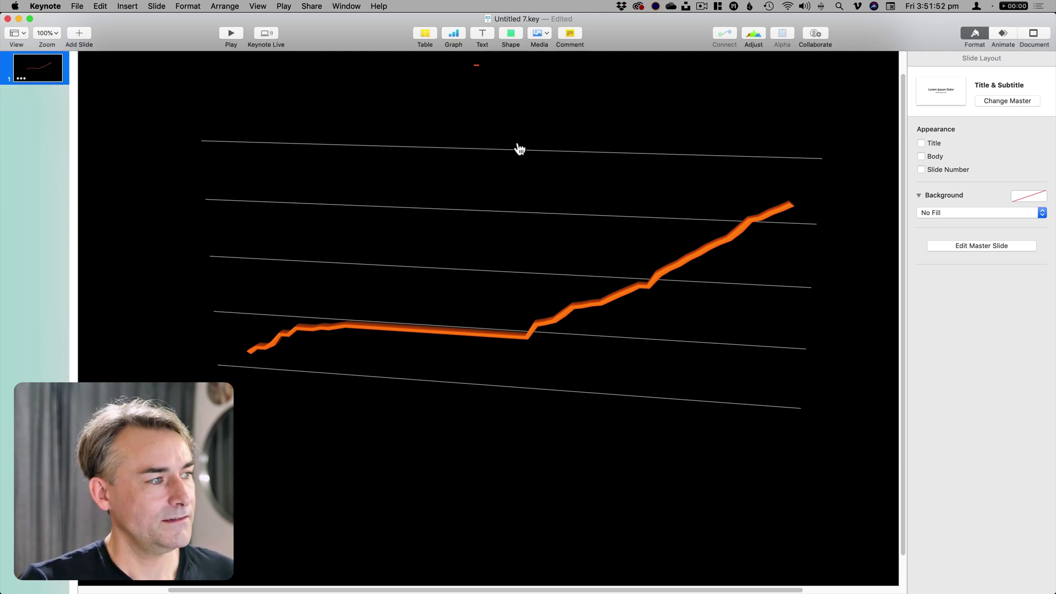
Switch to Final Cut Pro and import transparent graph.mov from the Desktop into the media event.
{"action": "key", "text": "super+Tab"}
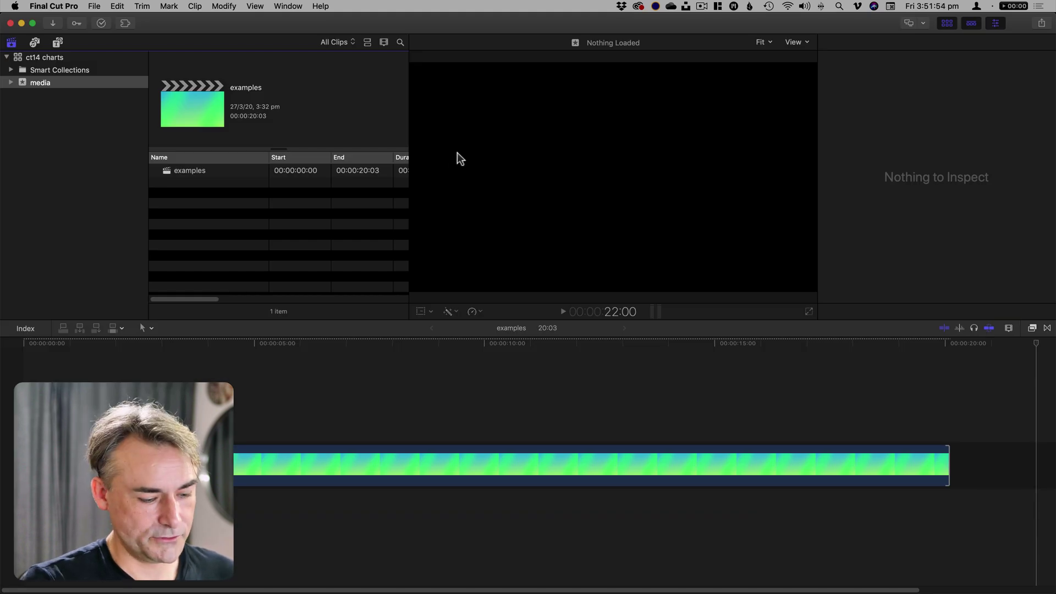
{"action": "key", "text": "super+i"}
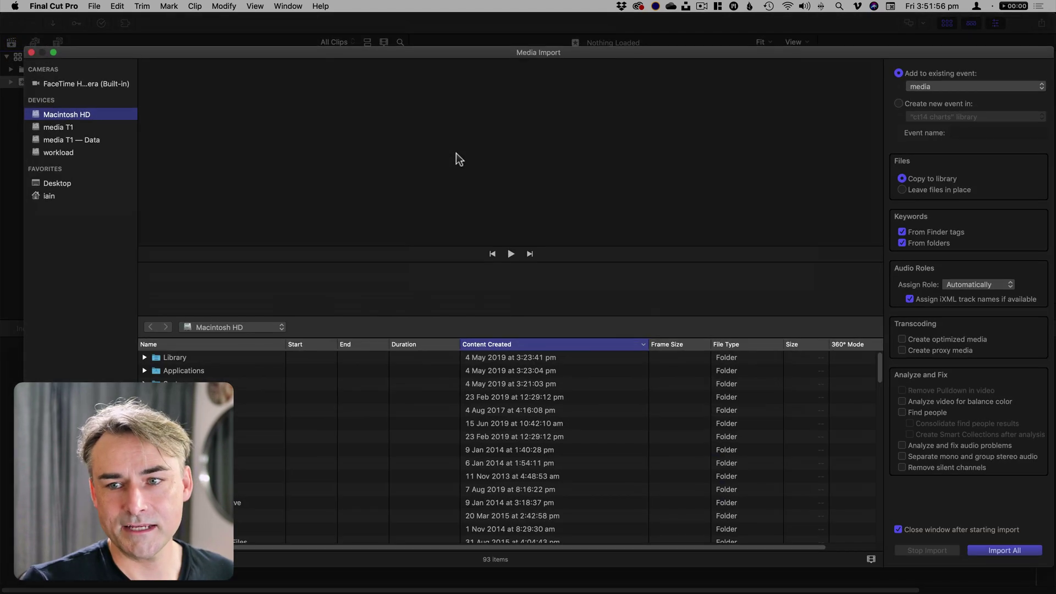
{"action": "scroll", "coordinate": [174, 437], "scroll_direction": "down", "scroll_amount": 2}
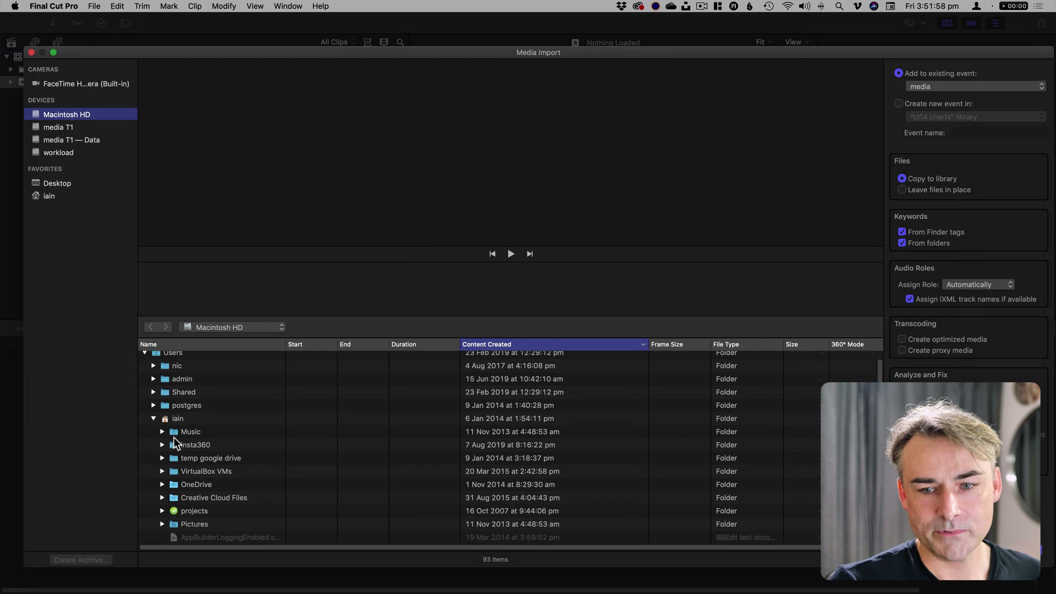
{"action": "scroll", "coordinate": [174, 437], "scroll_direction": "down", "scroll_amount": 5}
{"action": "scroll", "coordinate": [193, 398], "scroll_direction": "up", "scroll_amount": 3}
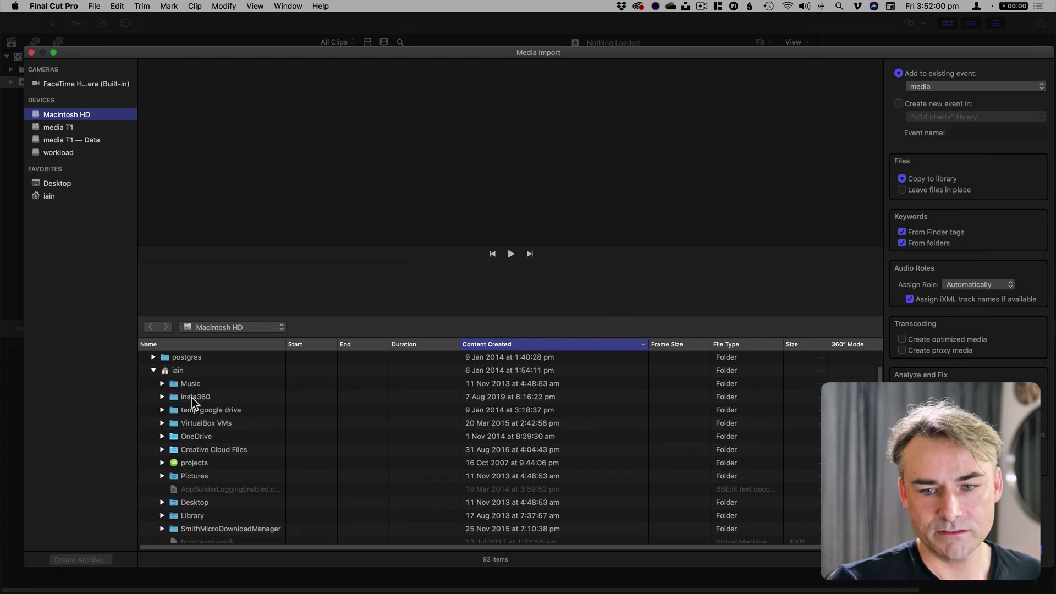
{"action": "scroll", "coordinate": [192, 397], "scroll_direction": "down", "scroll_amount": 5}
{"action": "double_click", "coordinate": [191, 404]}
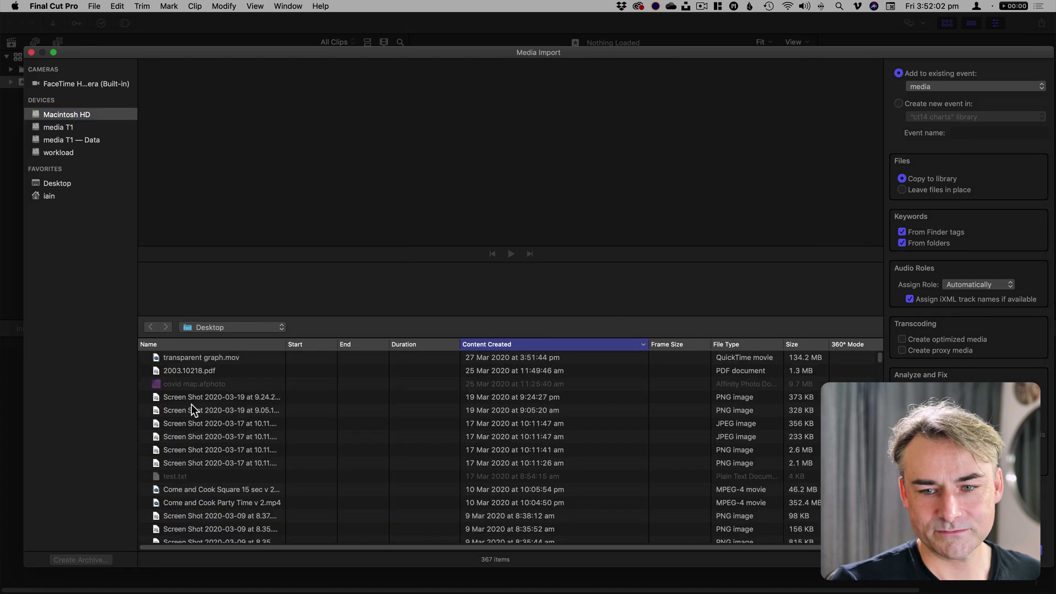
{"action": "left_click", "coordinate": [209, 358]}
{"action": "key", "text": "Return"}
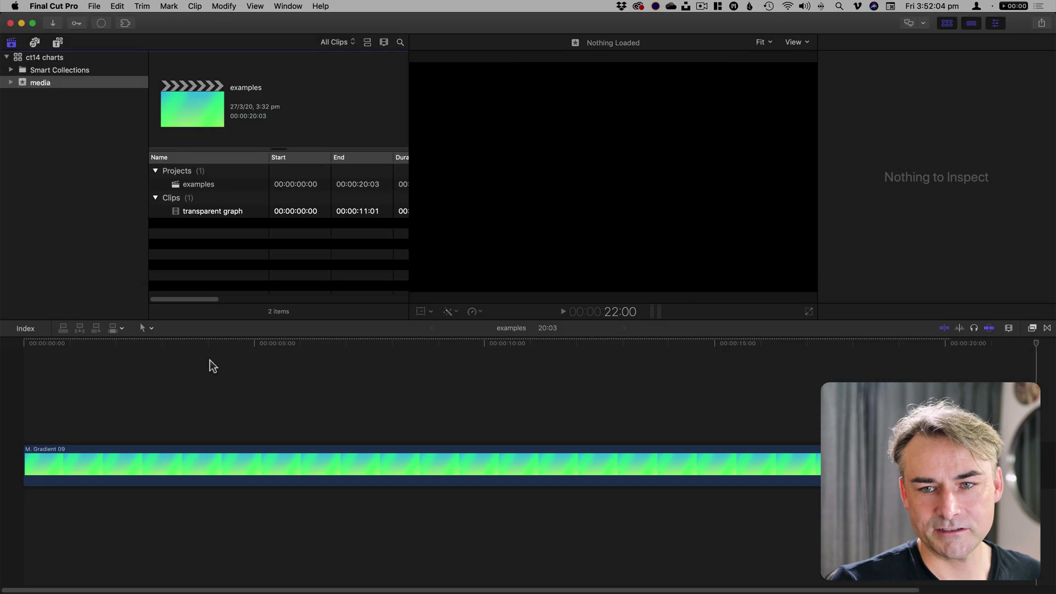
Mark a range of about 2:20 starting at 3:23 in the transparent graph clip, connect it above the gradient at the timeline start and play it.
{"action": "left_click", "coordinate": [202, 214]}
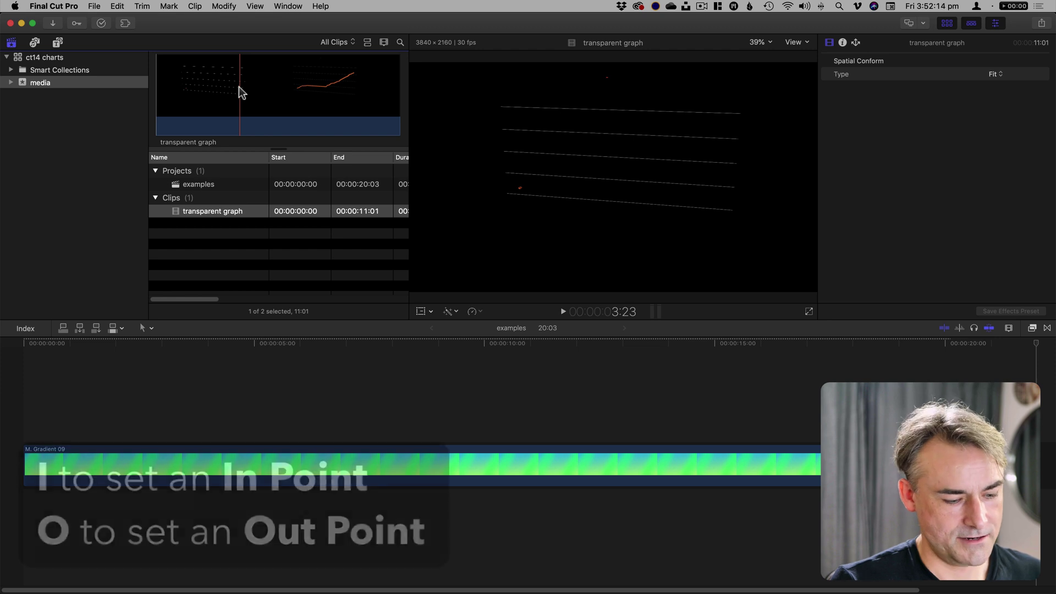
{"action": "key", "text": "i"}
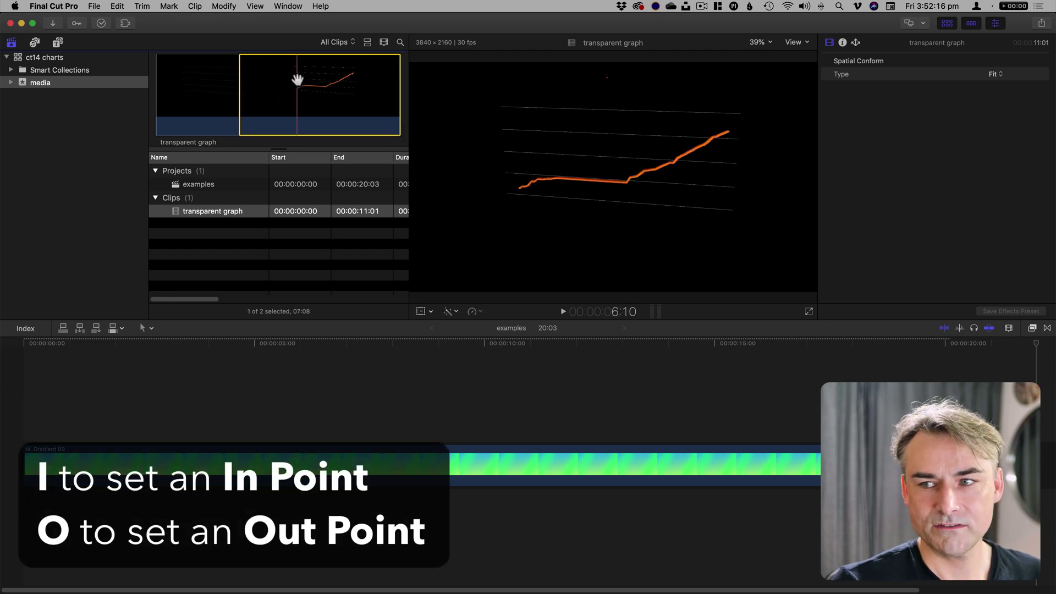
{"action": "key", "text": "o"}
{"action": "left_click_drag", "start_coordinate": [283, 88], "coordinate": [12, 426]}
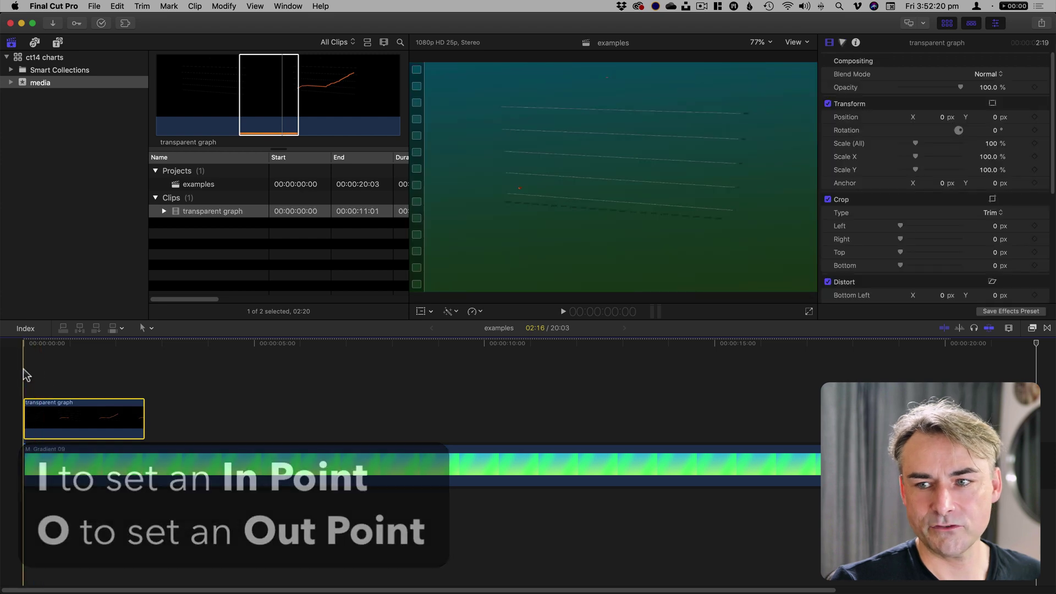
{"action": "key", "text": "space"}
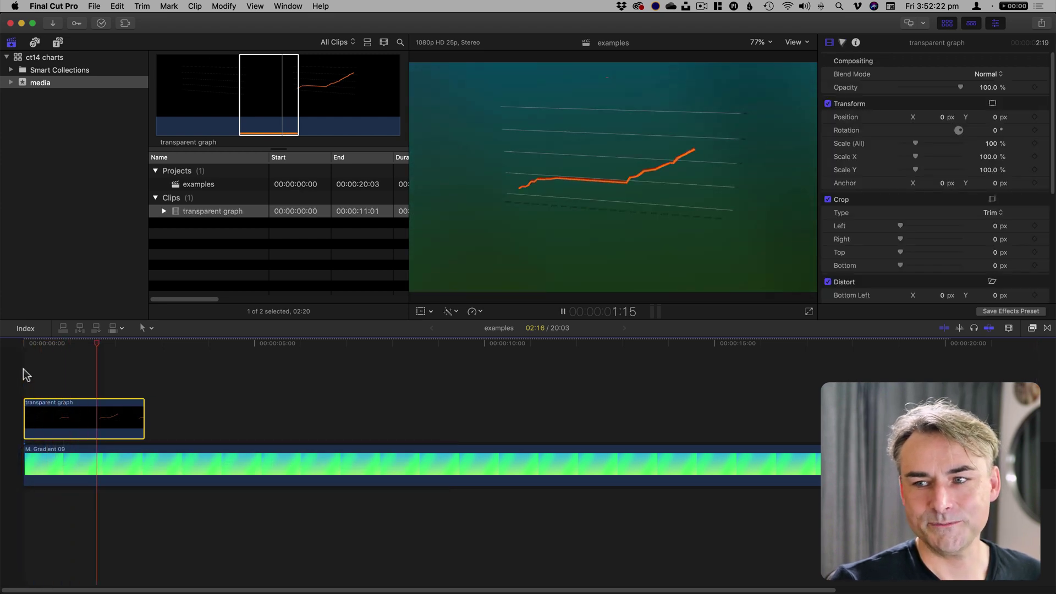
{"action": "key", "text": "space"}
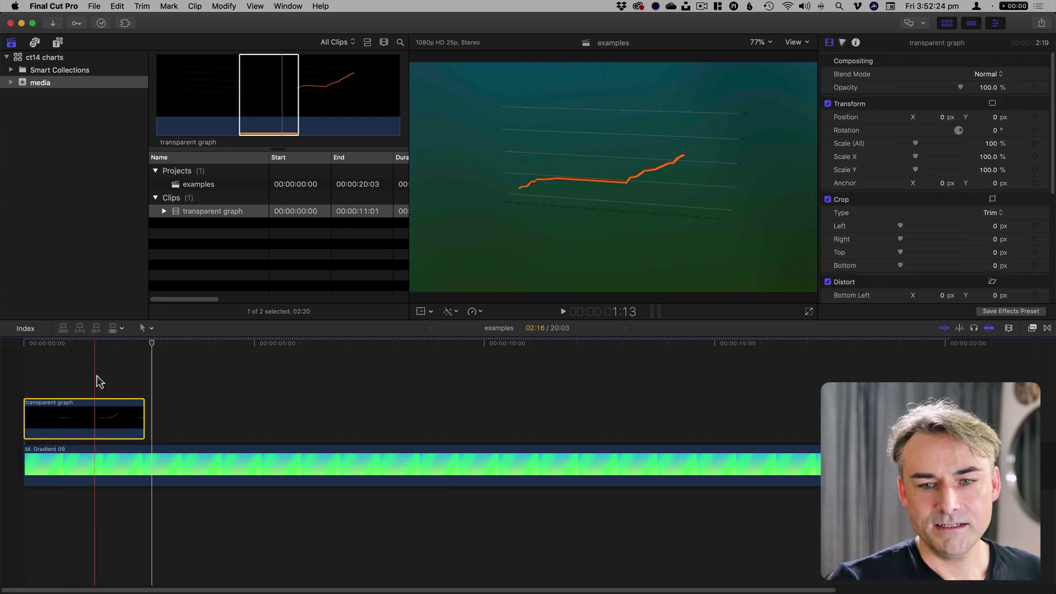
Add a hold frame at the last frame of the graph clip and extend it until the clip lasts about 9:15.
{"action": "left_click", "coordinate": [142, 375]}
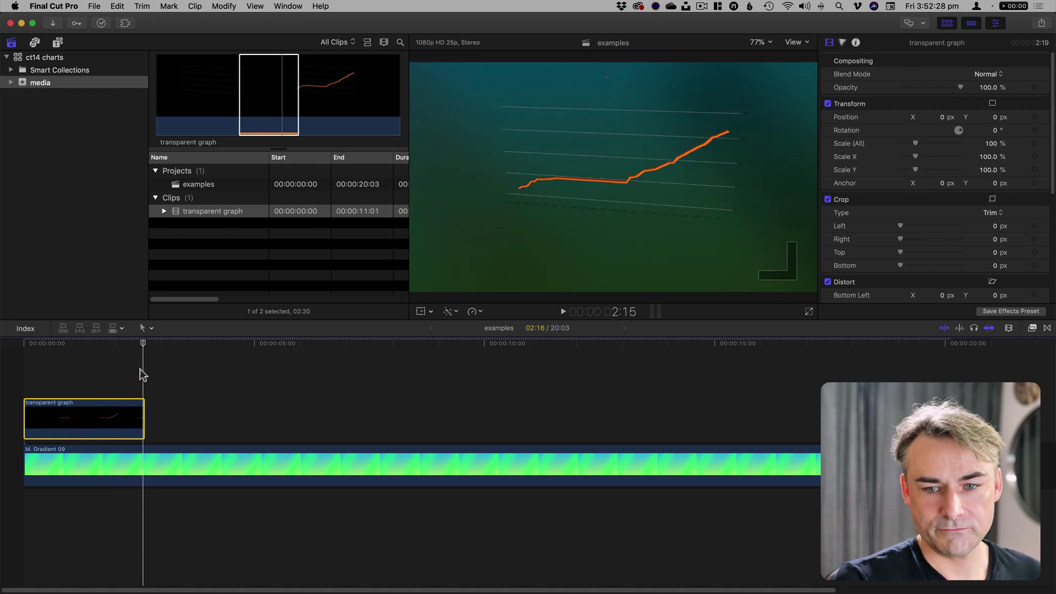
{"action": "key", "text": "Right"}
{"action": "key", "text": "Left"}
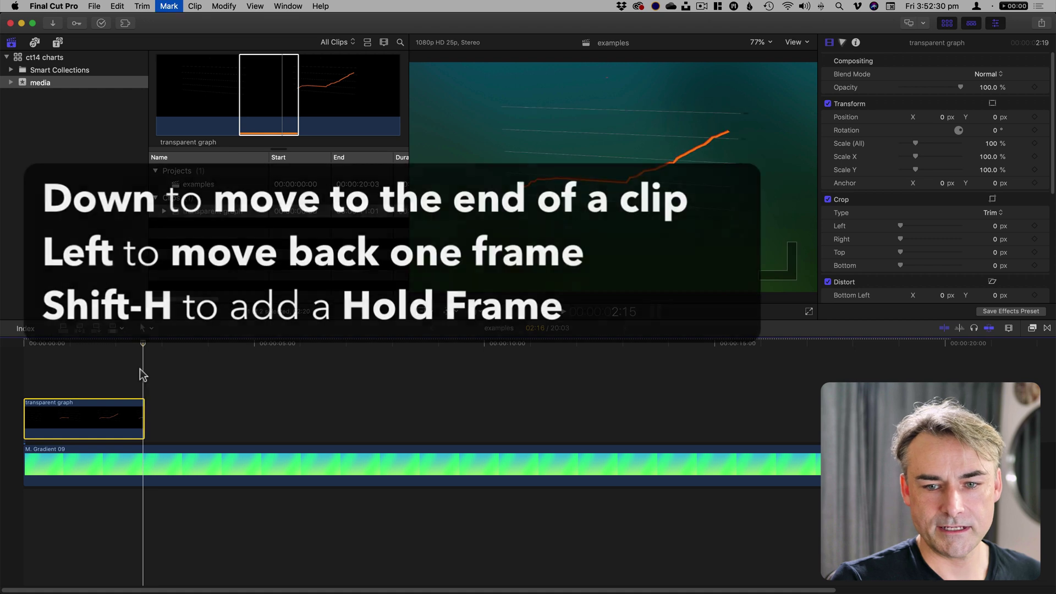
{"action": "key", "text": "shift+h"}
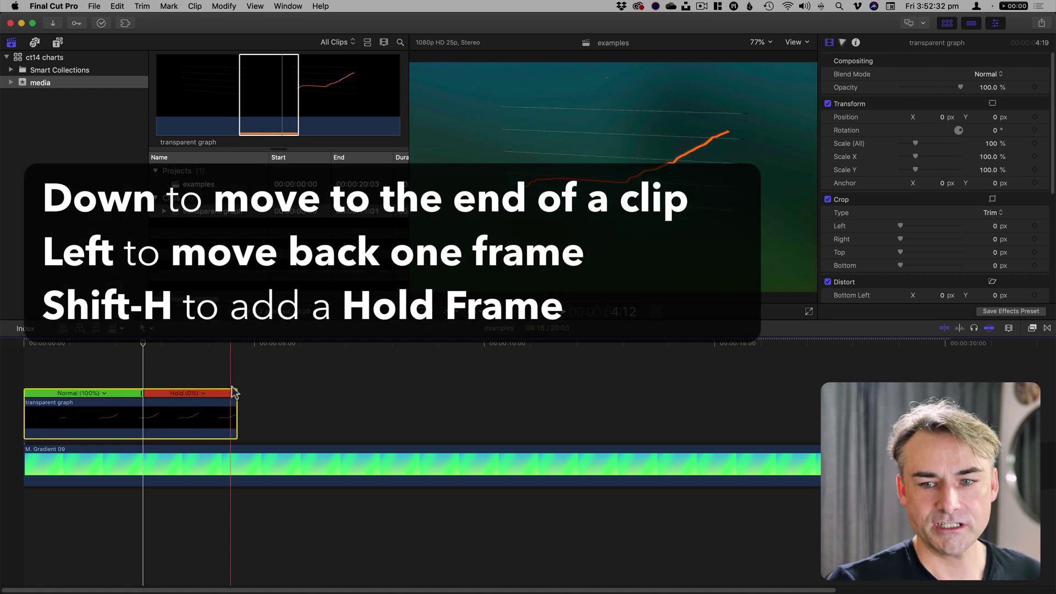
{"action": "left_click_drag", "start_coordinate": [237, 404], "coordinate": [460, 389]}
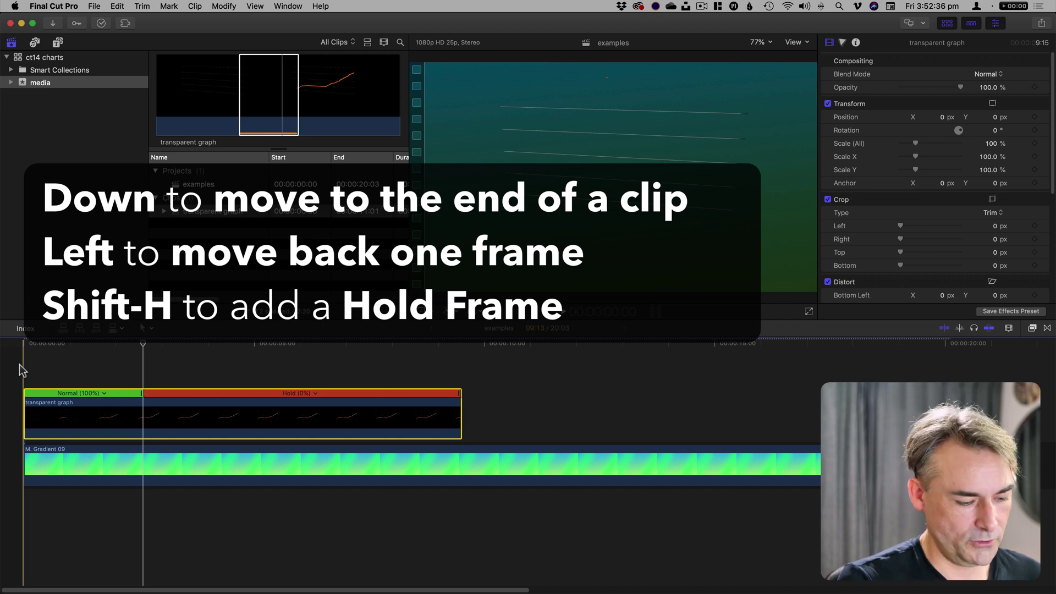
Add a hold frame at the start of the graph clip and play back the timeline.
{"action": "key", "text": "shift+h"}
{"action": "key", "text": "space"}
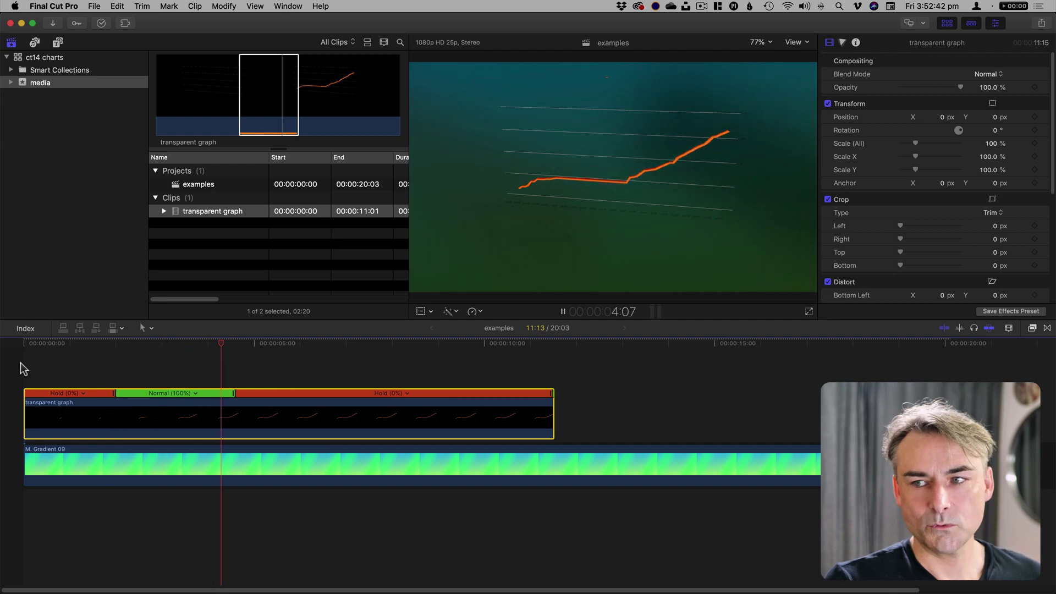
{"action": "key", "text": "space"}
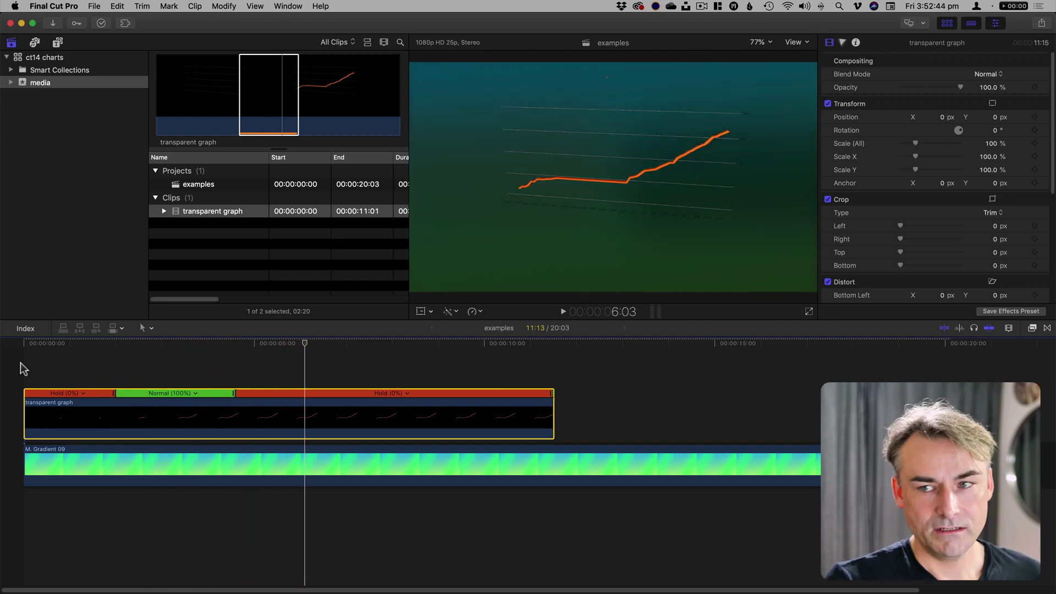